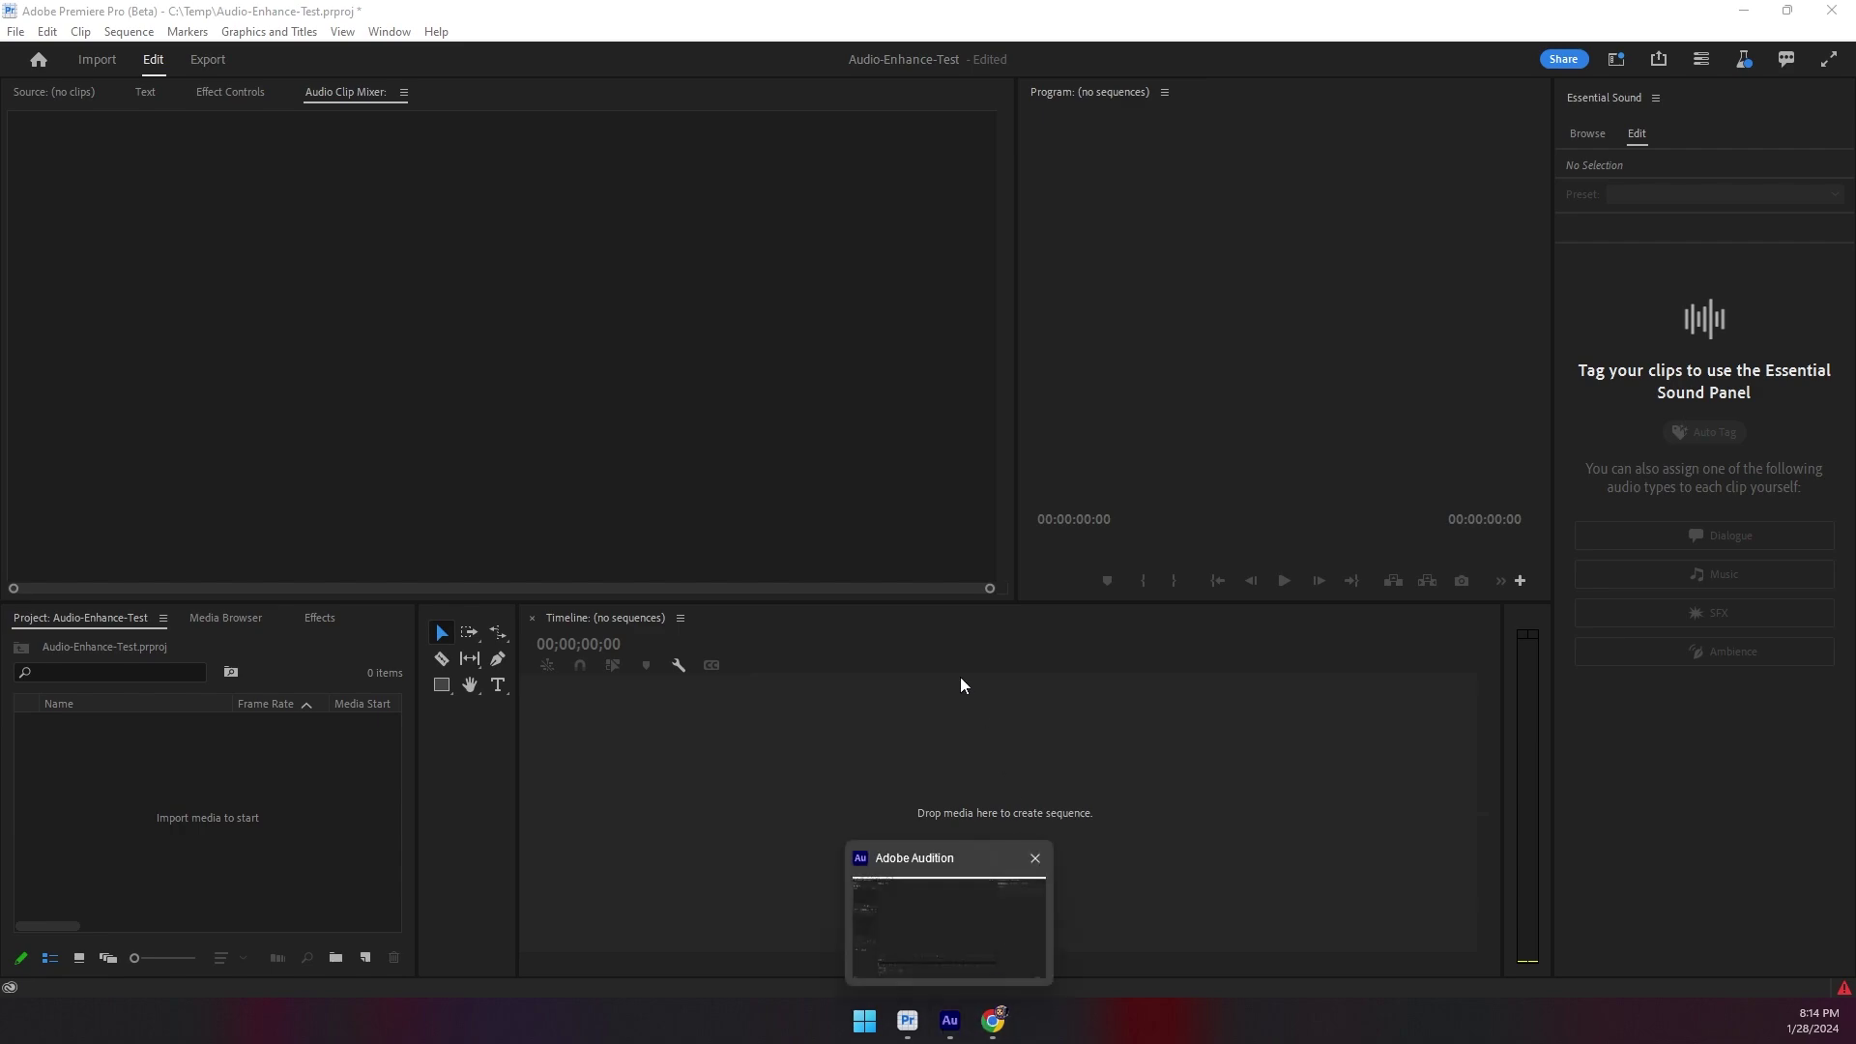
Bring the Adobe Podcast homepage in Chrome to the front
{"action": "left_click", "coordinate": [993, 1021]}
{"action": "left_click_drag", "start_coordinate": [381, 205], "coordinate": [498, 273]}
Go to Adobe Podcast's Enhance Speech page and switch the sample player to the enhanced audio
{"action": "left_click", "coordinate": [499, 273]}
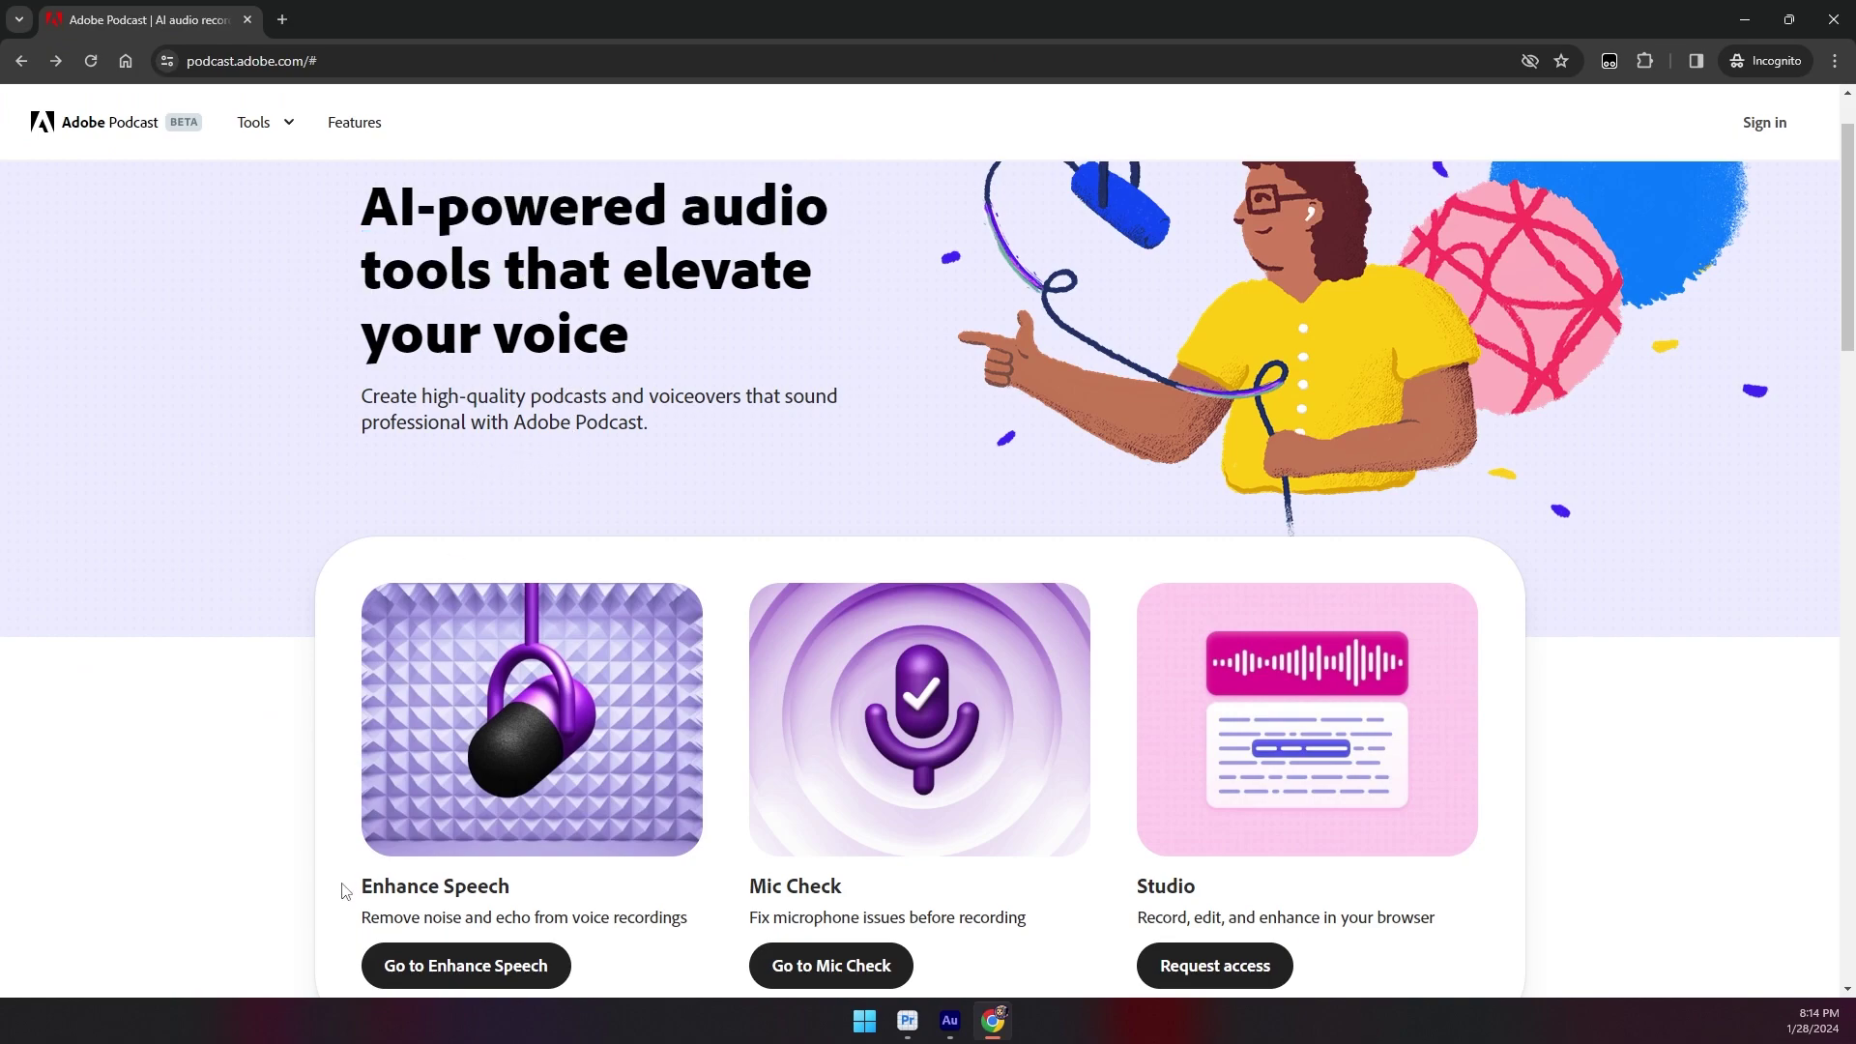
{"action": "left_click", "coordinate": [489, 968]}
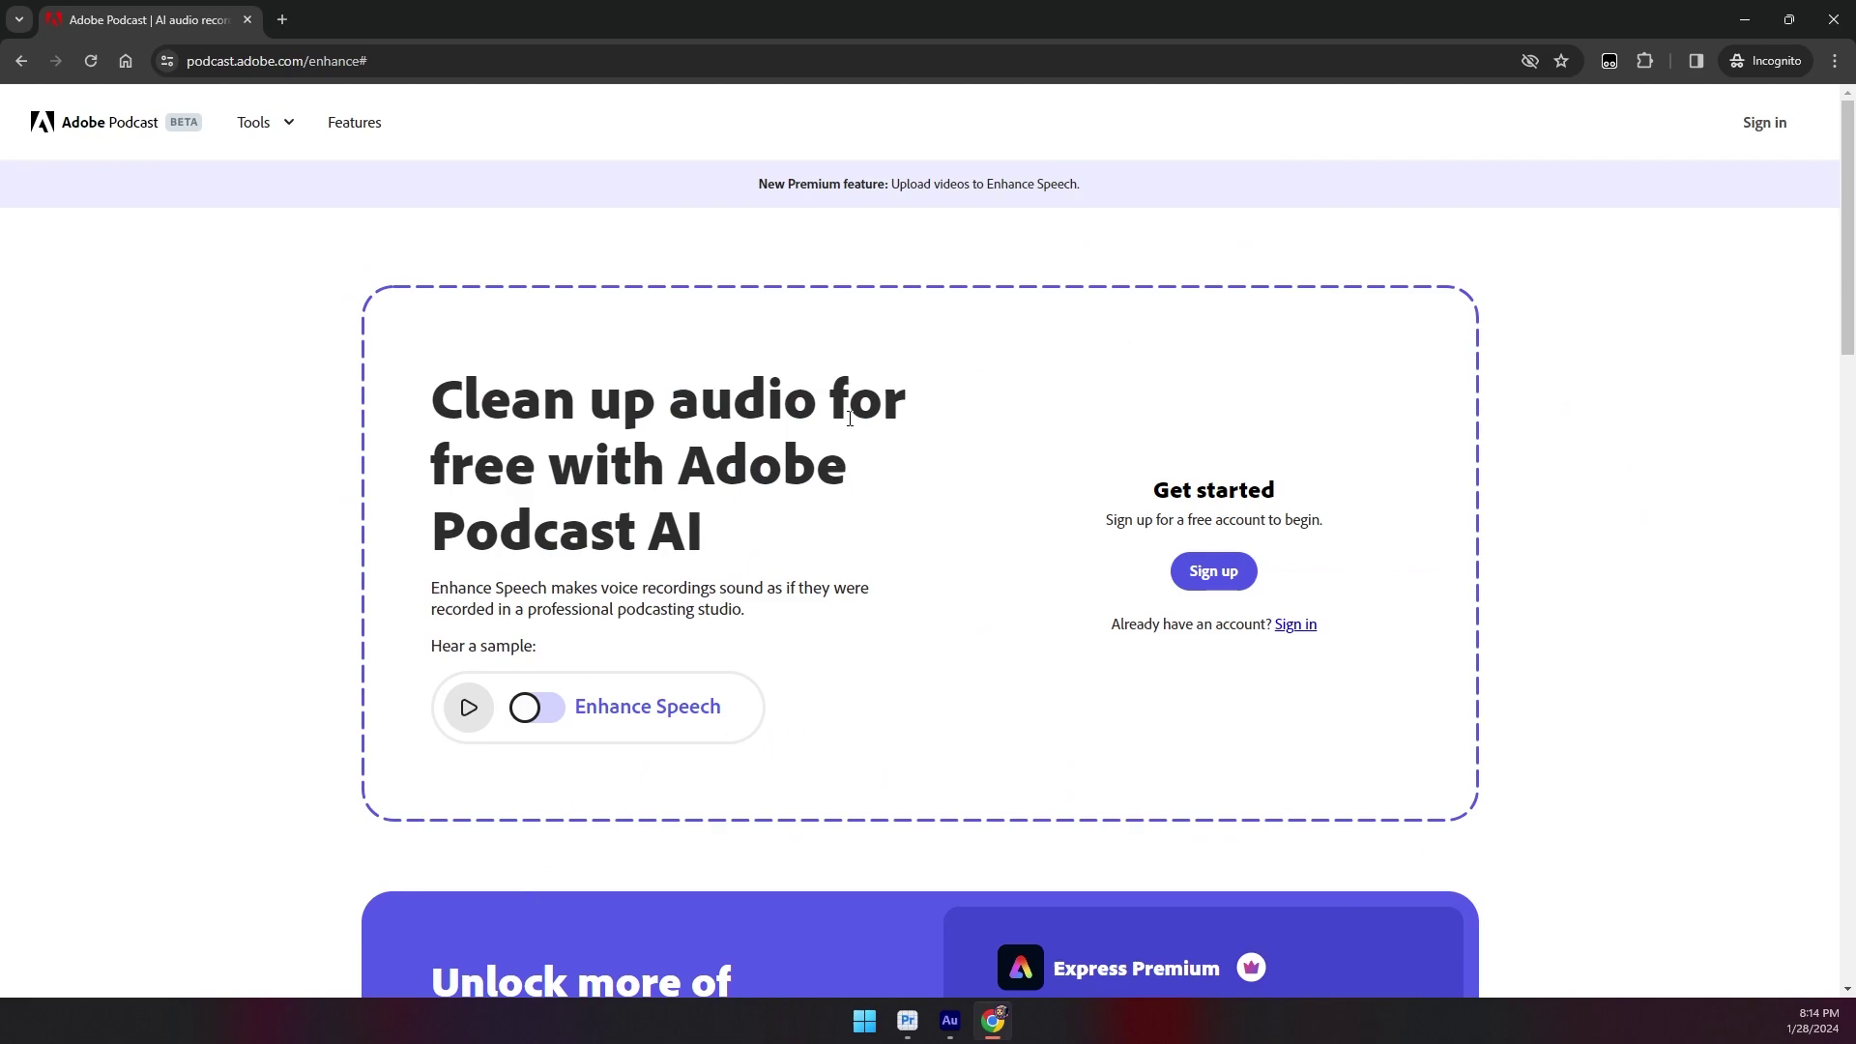
{"action": "left_click", "coordinate": [557, 717]}
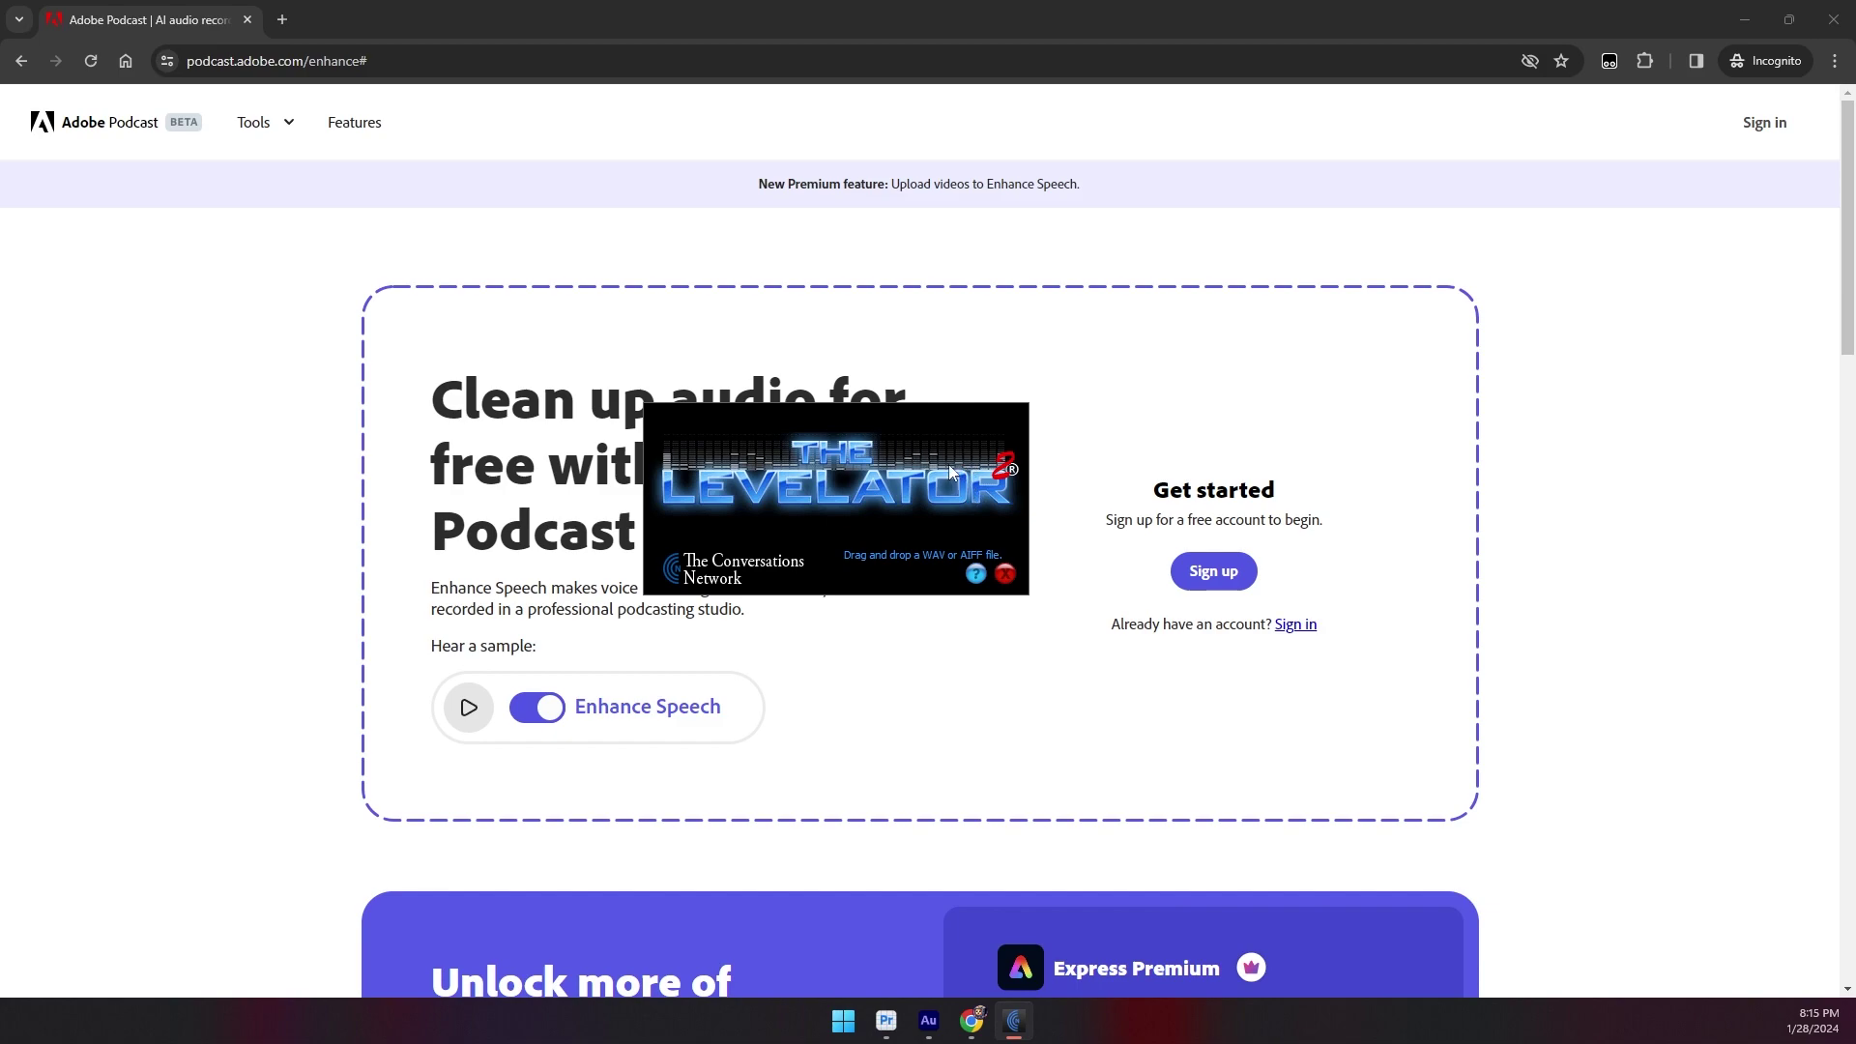
Move The Levelator window aside and close it with Alt+F4
{"action": "left_click_drag", "start_coordinate": [936, 425], "coordinate": [1616, 518]}
{"action": "key", "text": "alt+F4"}
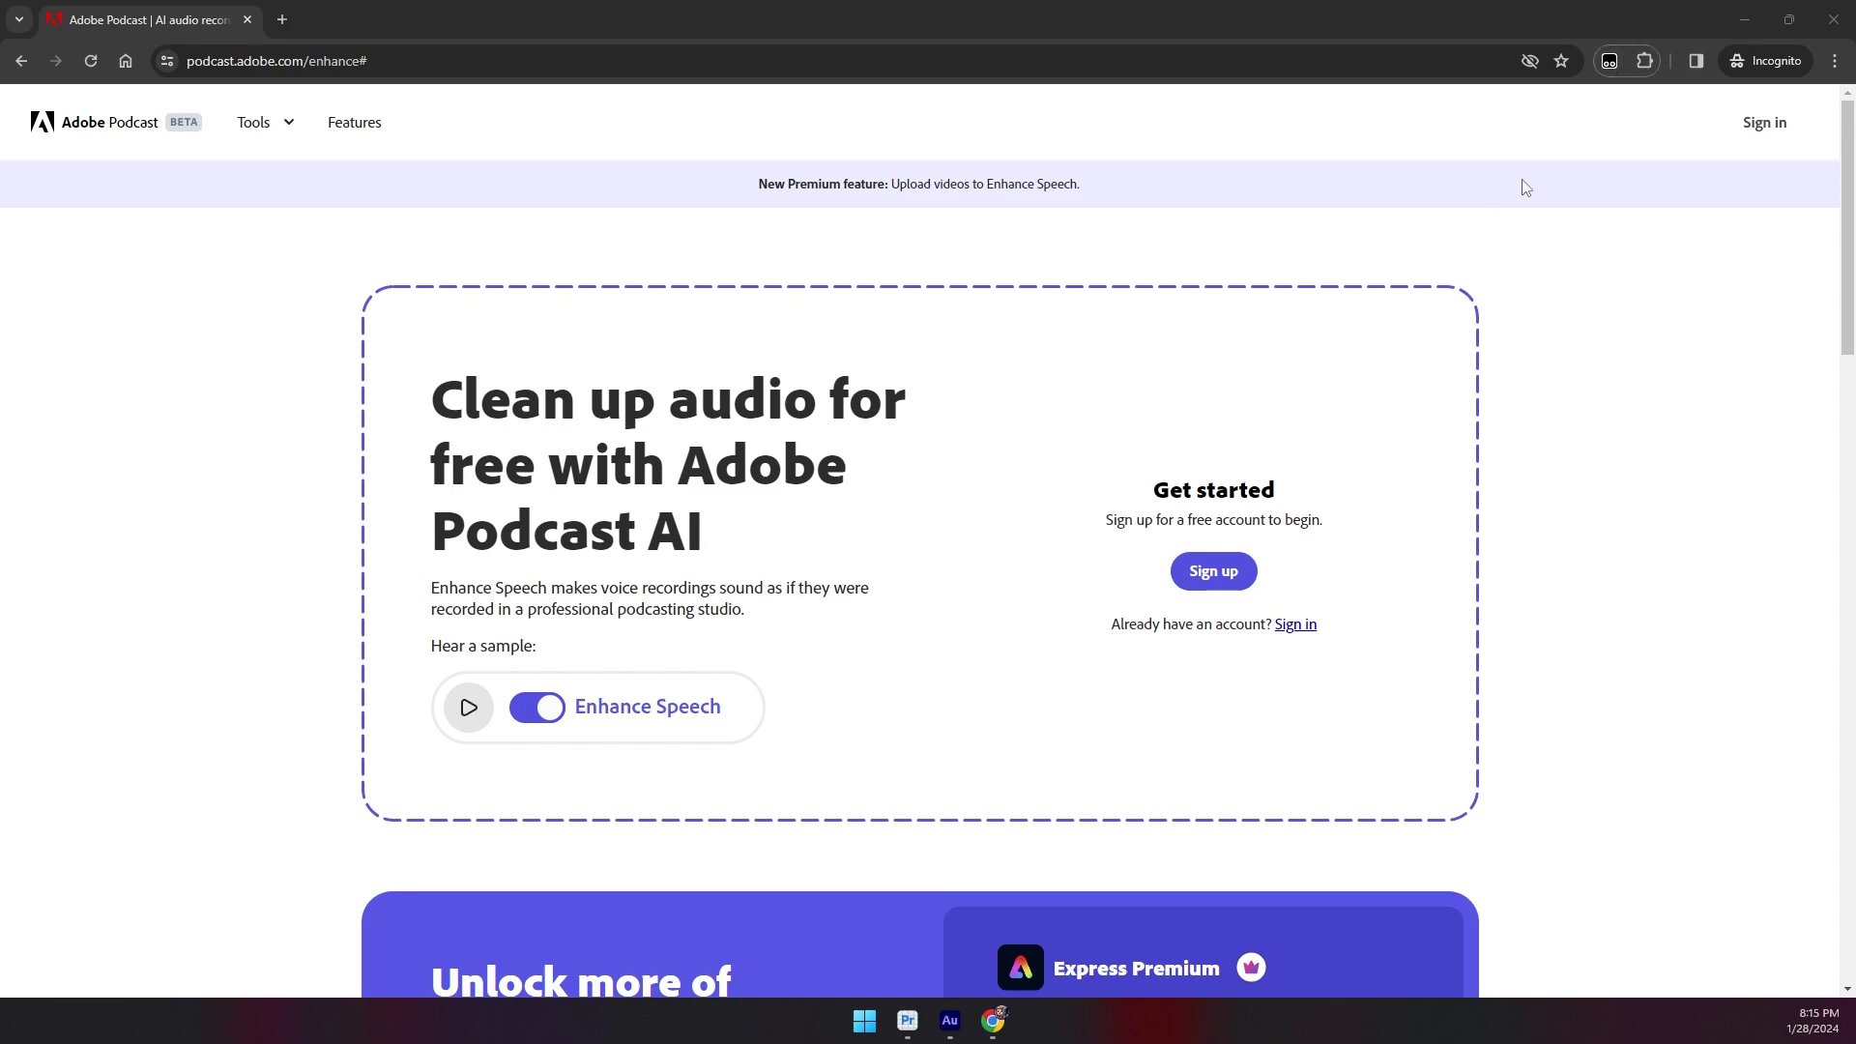
Back in Premiere, drop the 1991 VHS Snippet clip into a new sequence and play it from 5:25
{"action": "left_click", "coordinate": [1744, 19]}
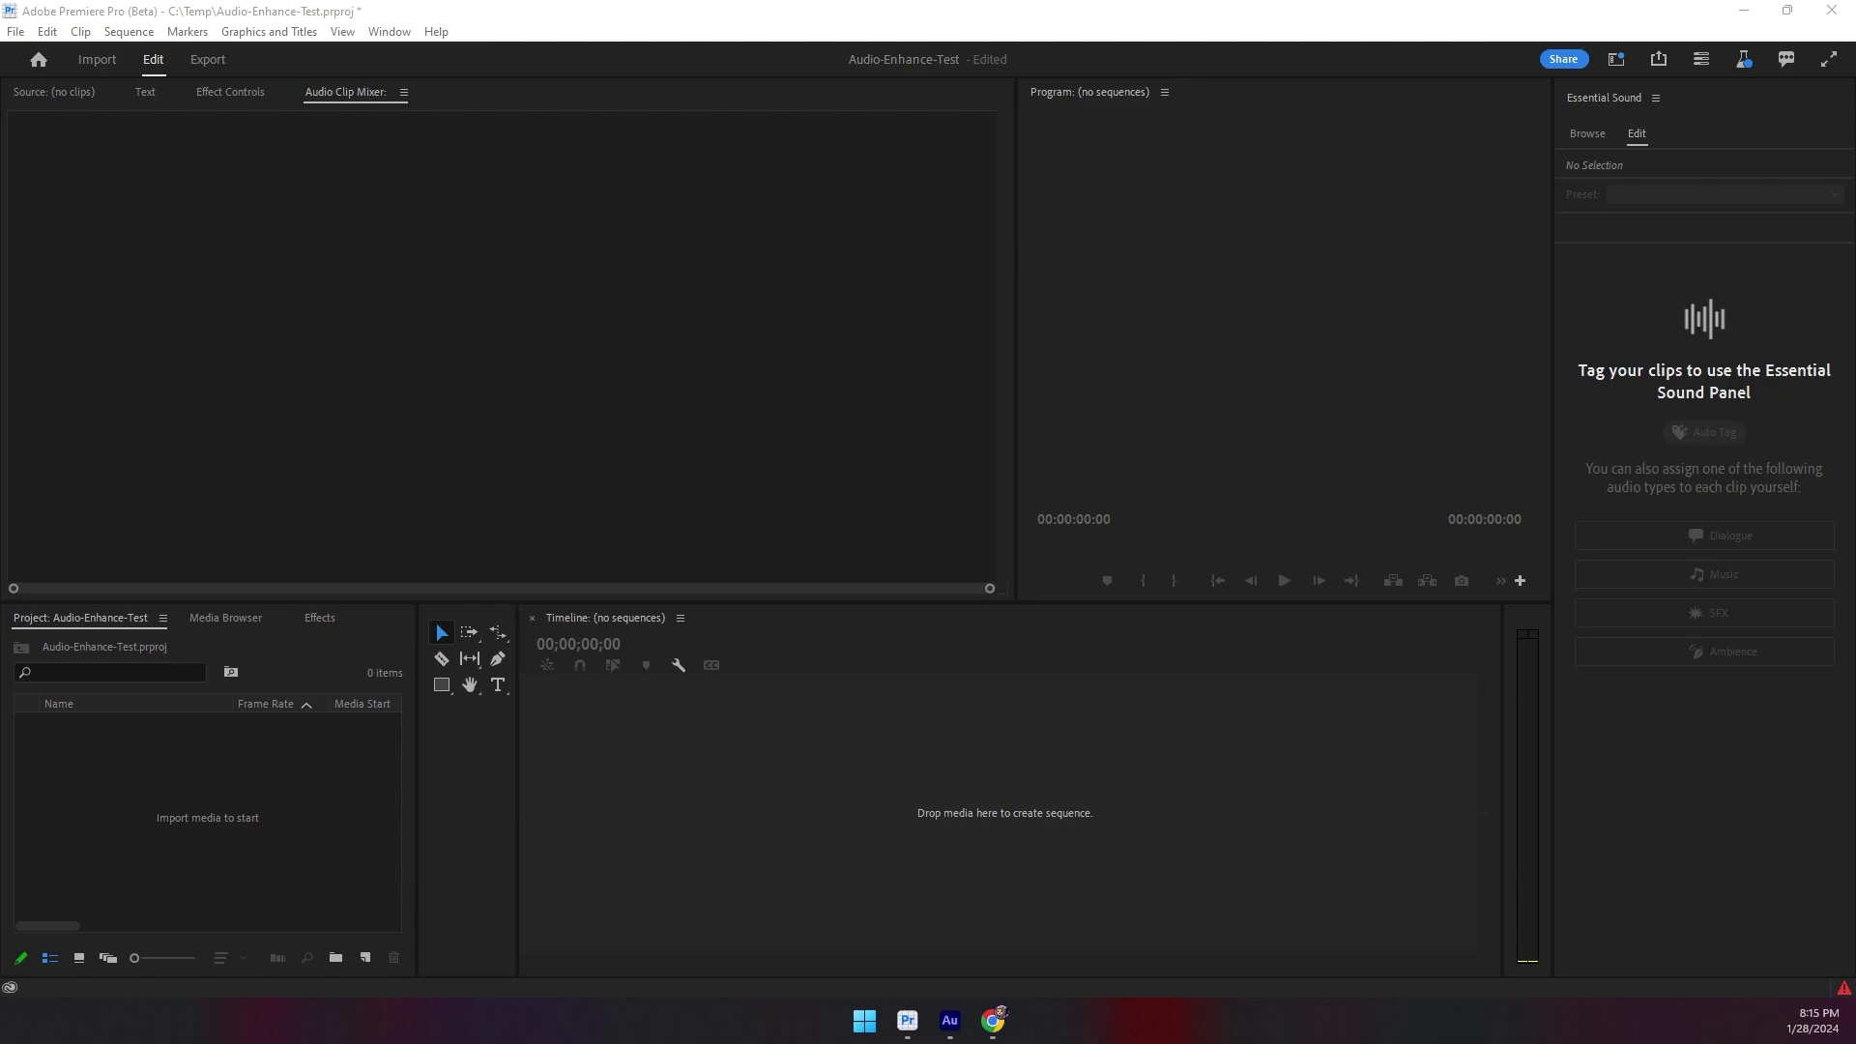
{"action": "left_click_drag", "start_coordinate": [917, 813], "coordinate": [596, 742]}
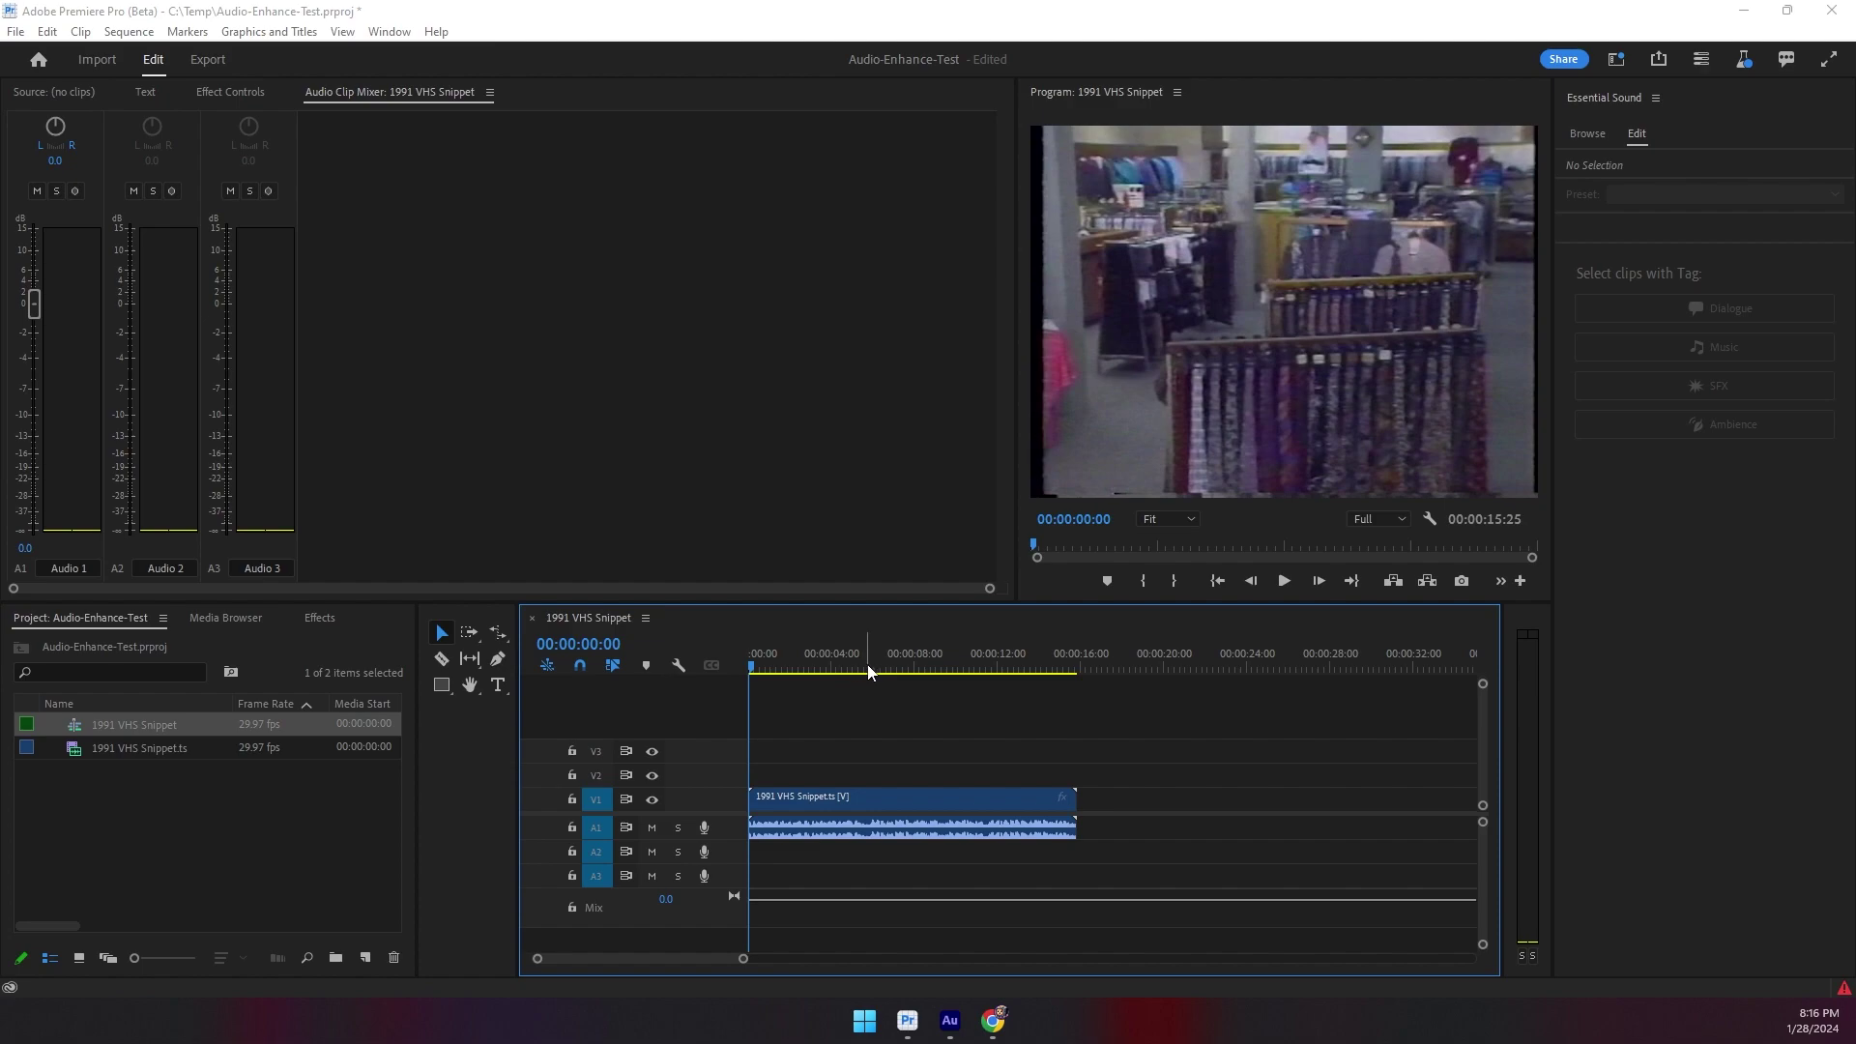
{"action": "left_click", "coordinate": [870, 668]}
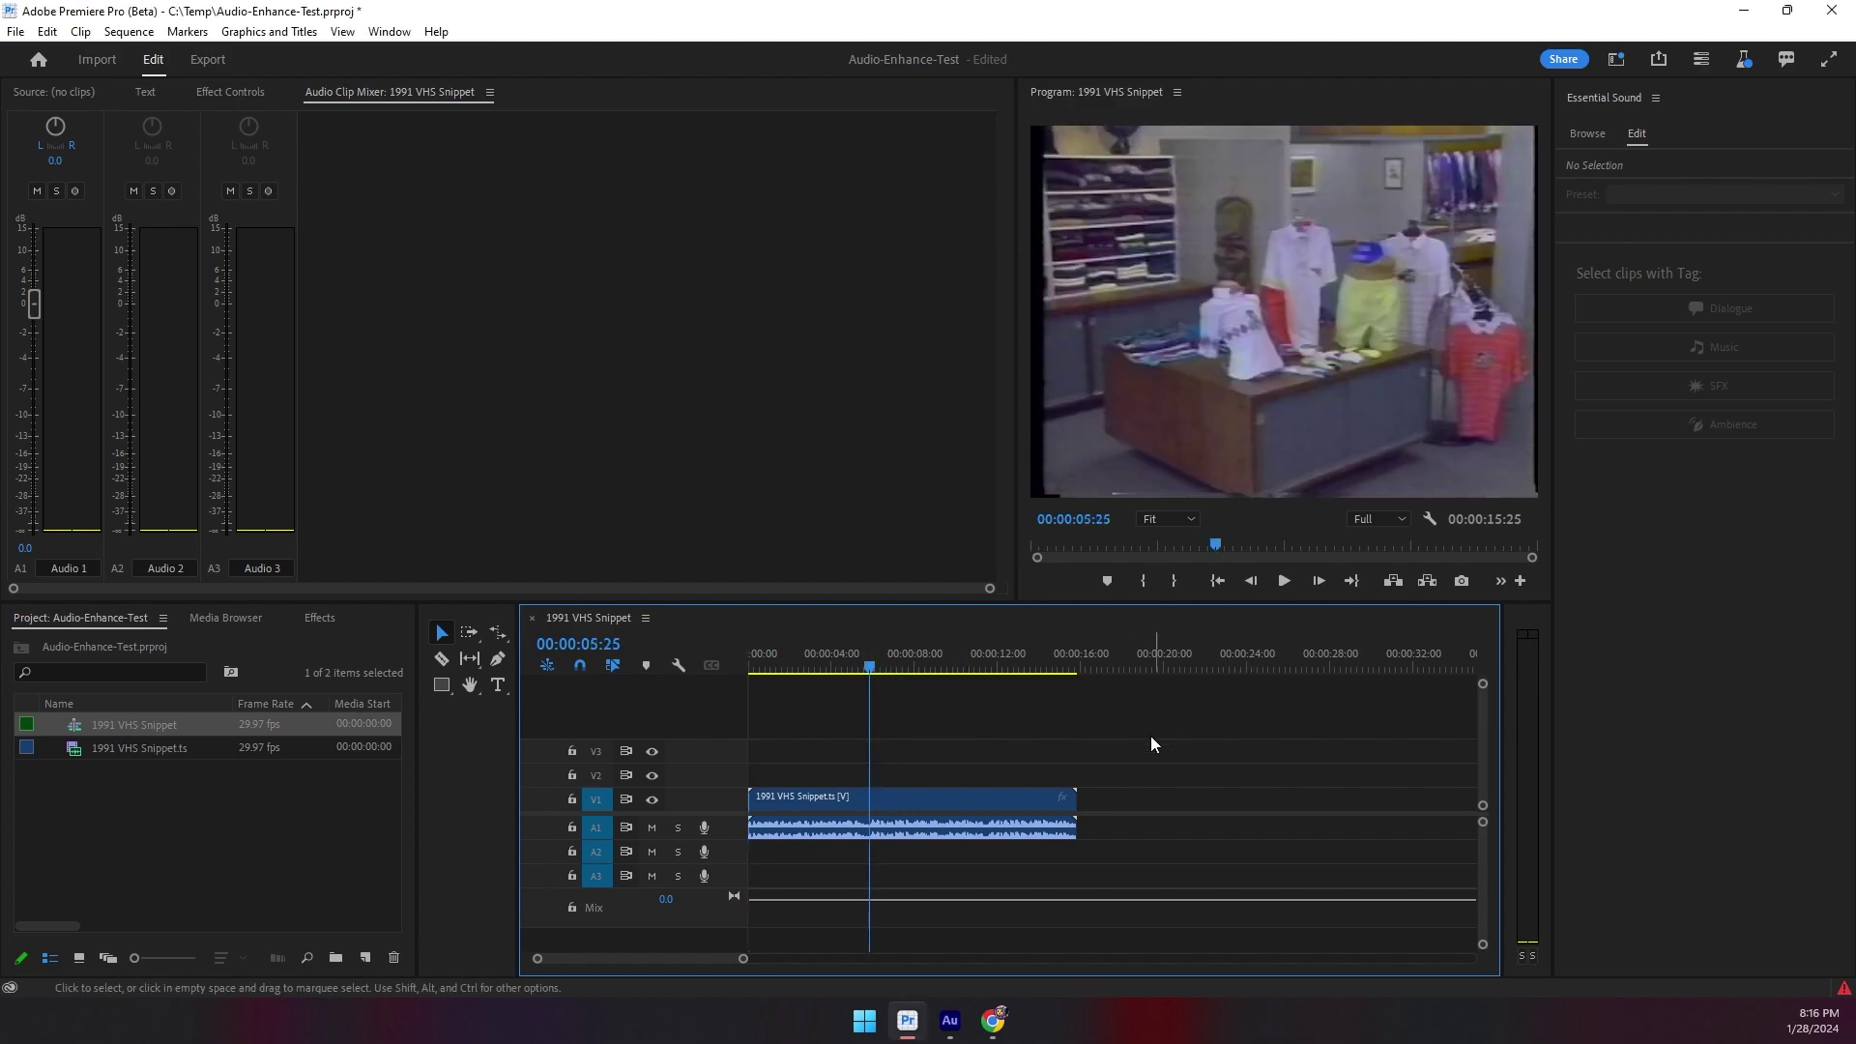
{"action": "key", "text": "space"}
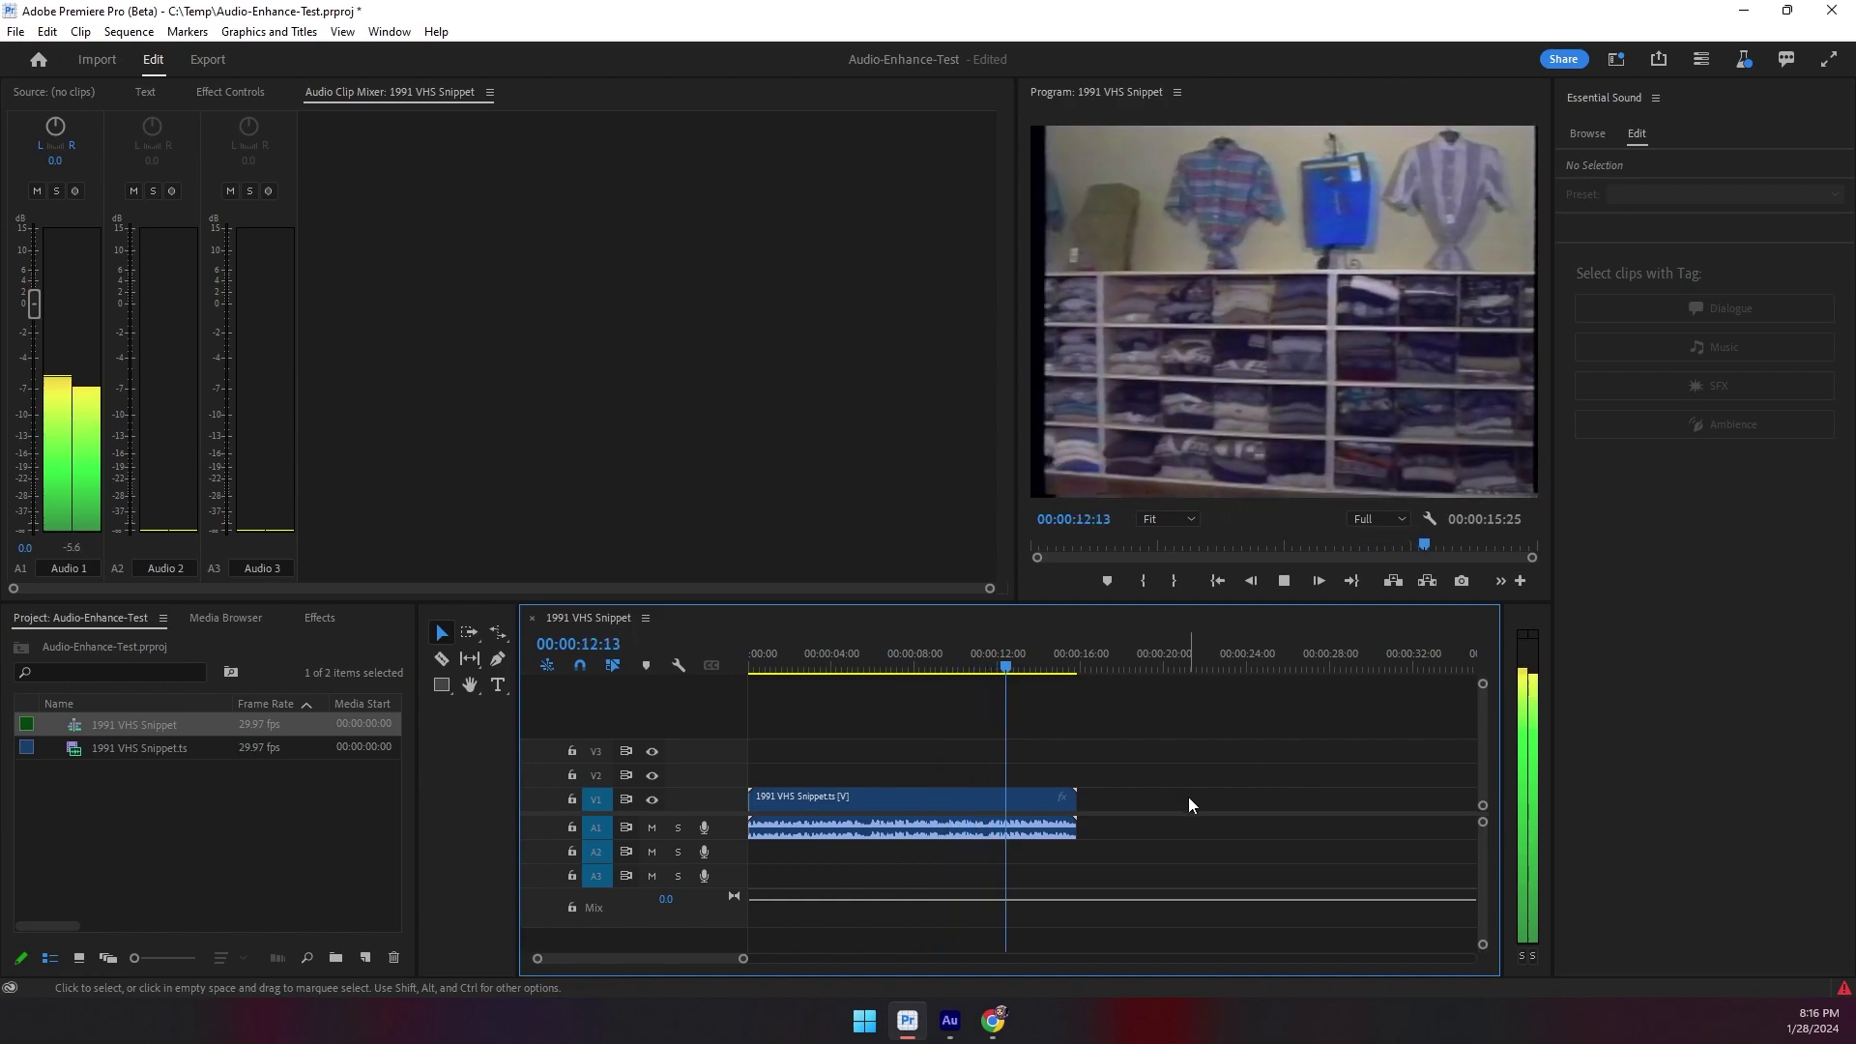
{"action": "key", "text": "space"}
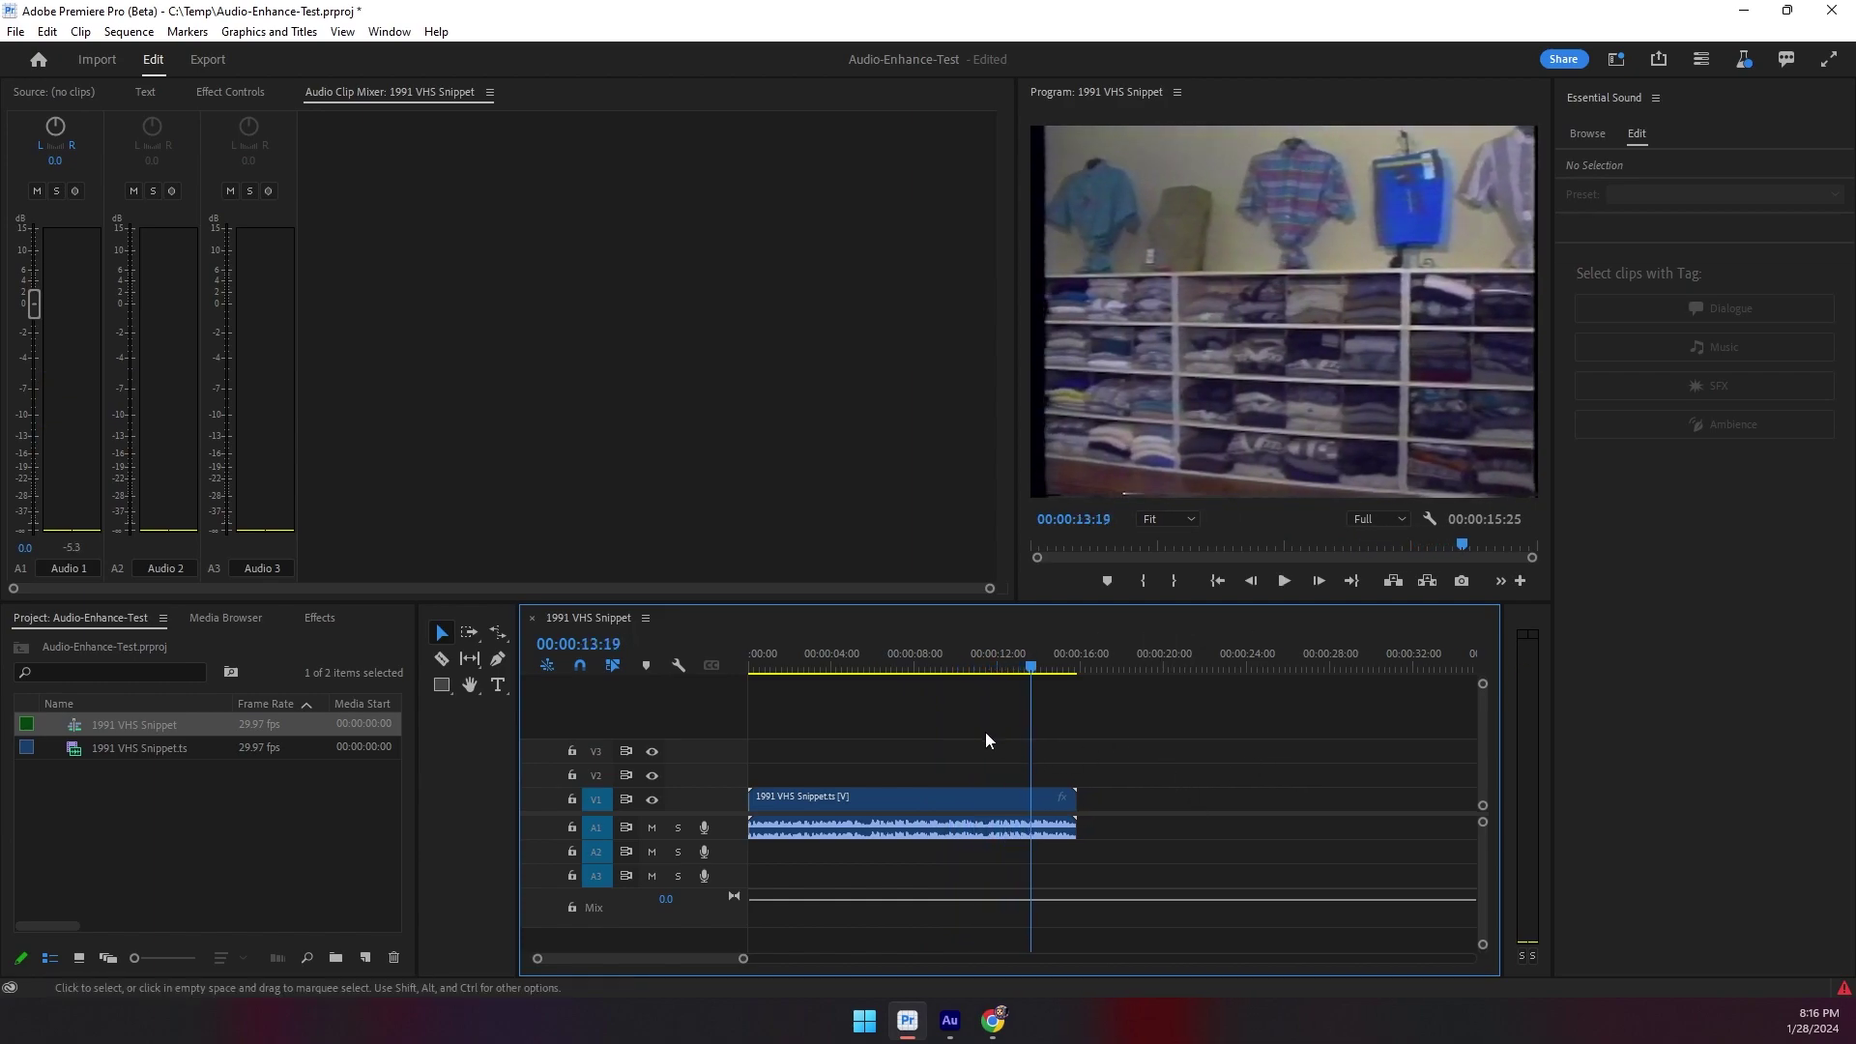
Send the clip's audio to Audition as 1991 VHS Snippet Audio Extracted_8.wav, starting near the beginning
{"action": "right_click", "coordinate": [935, 829]}
{"action": "left_click", "coordinate": [967, 190]}
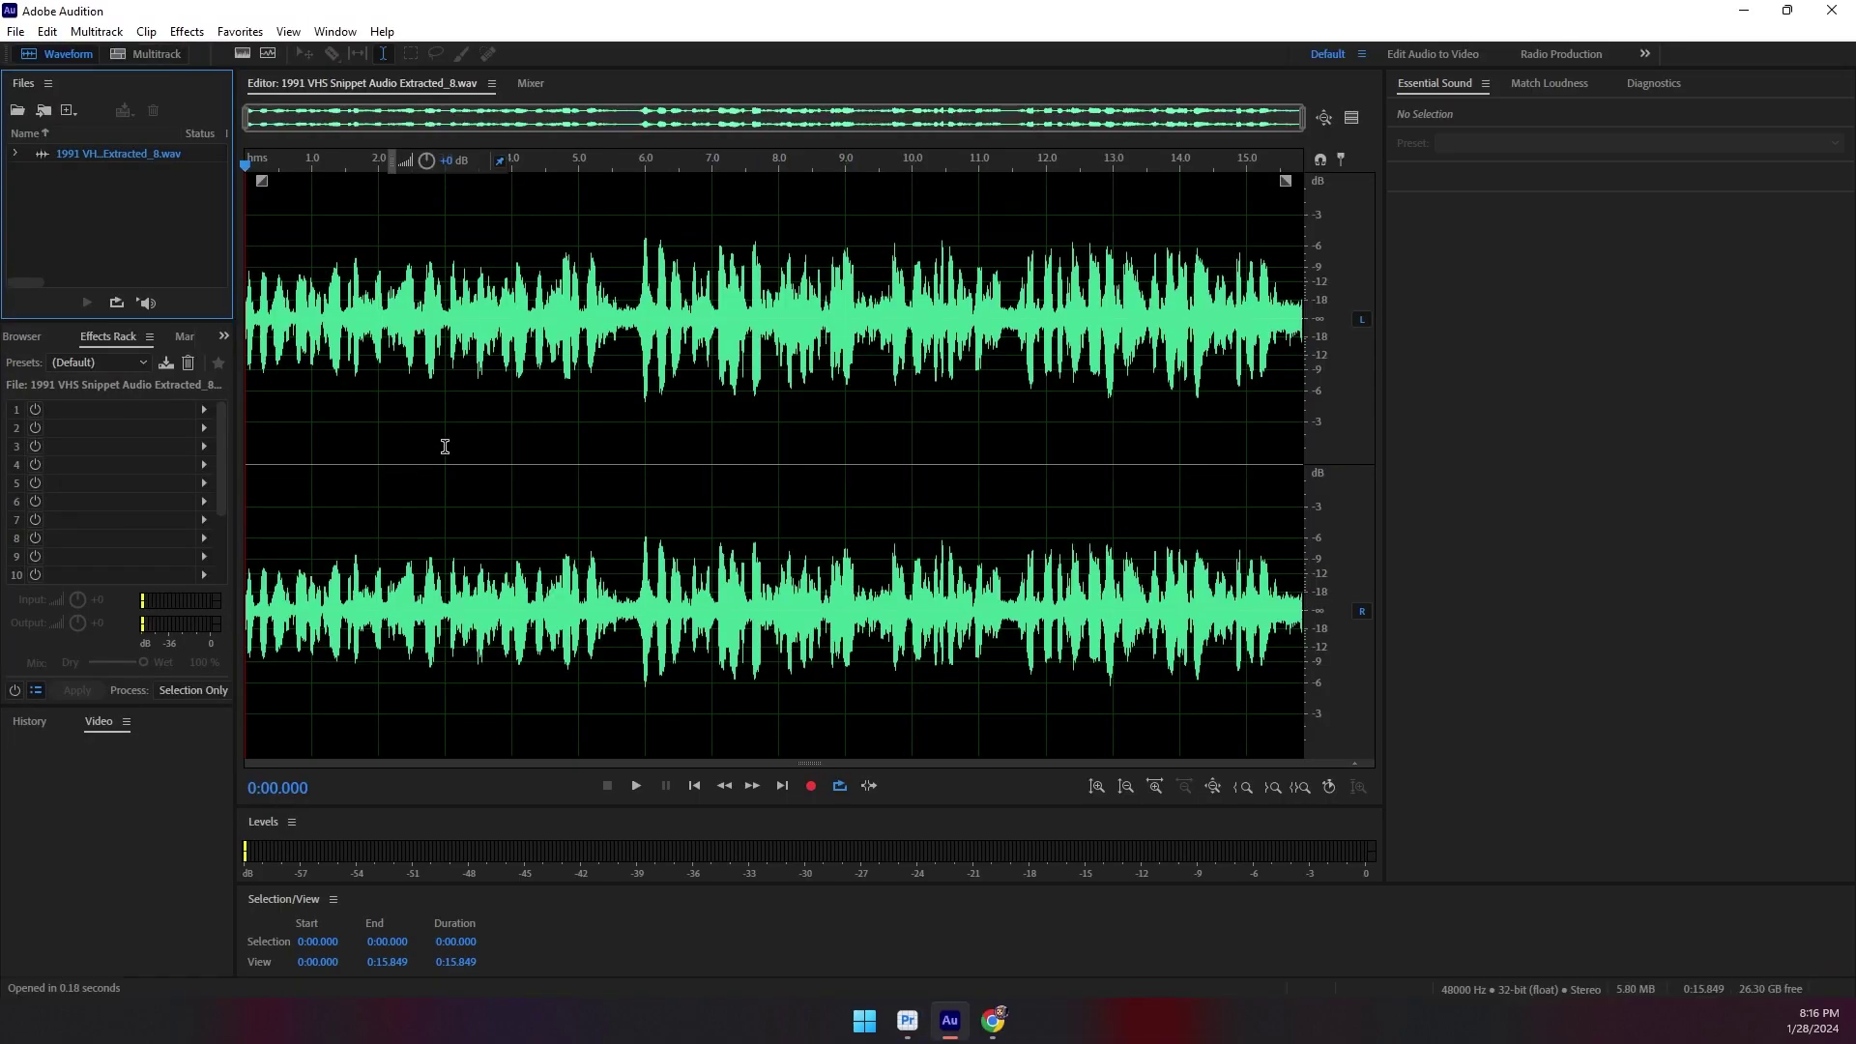
{"action": "left_click", "coordinate": [275, 374]}
Play the waveform with the left channel muted, then the right, and restore both channels
{"action": "key", "text": "Down"}
{"action": "key", "text": "space"}
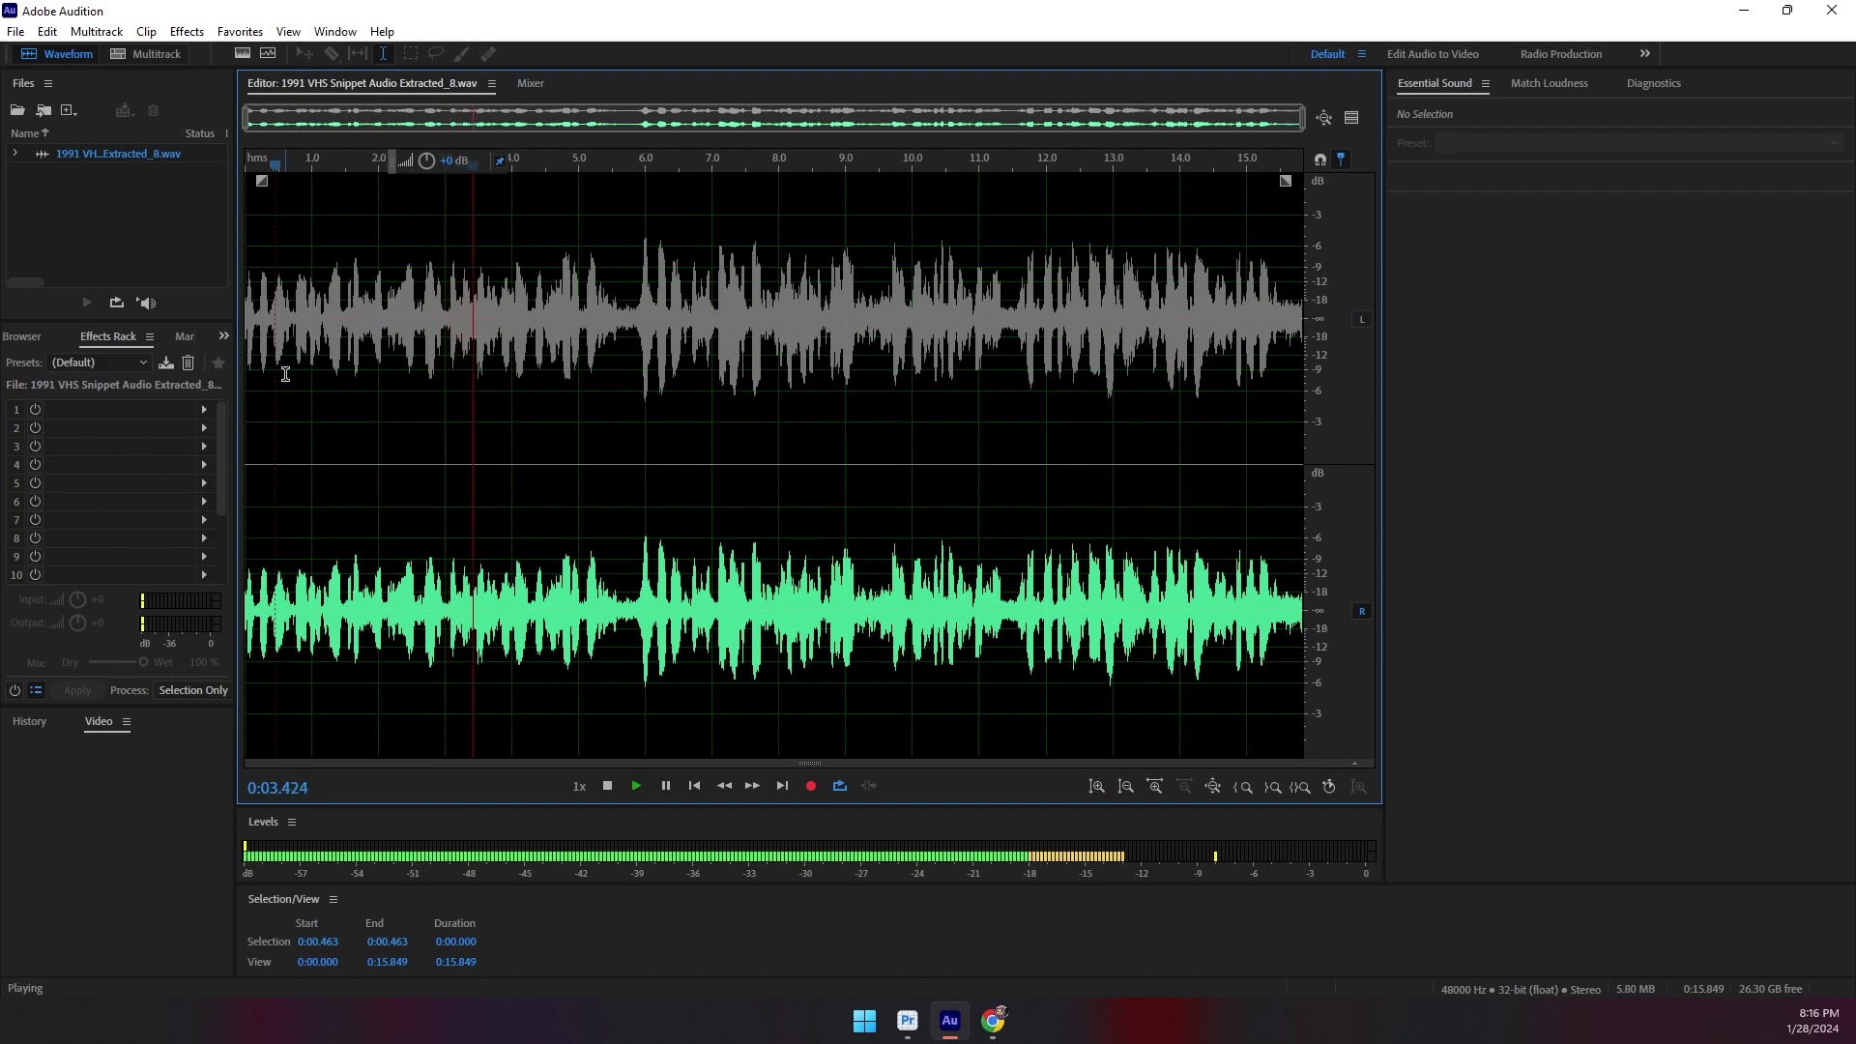
{"action": "key", "text": "Up"}
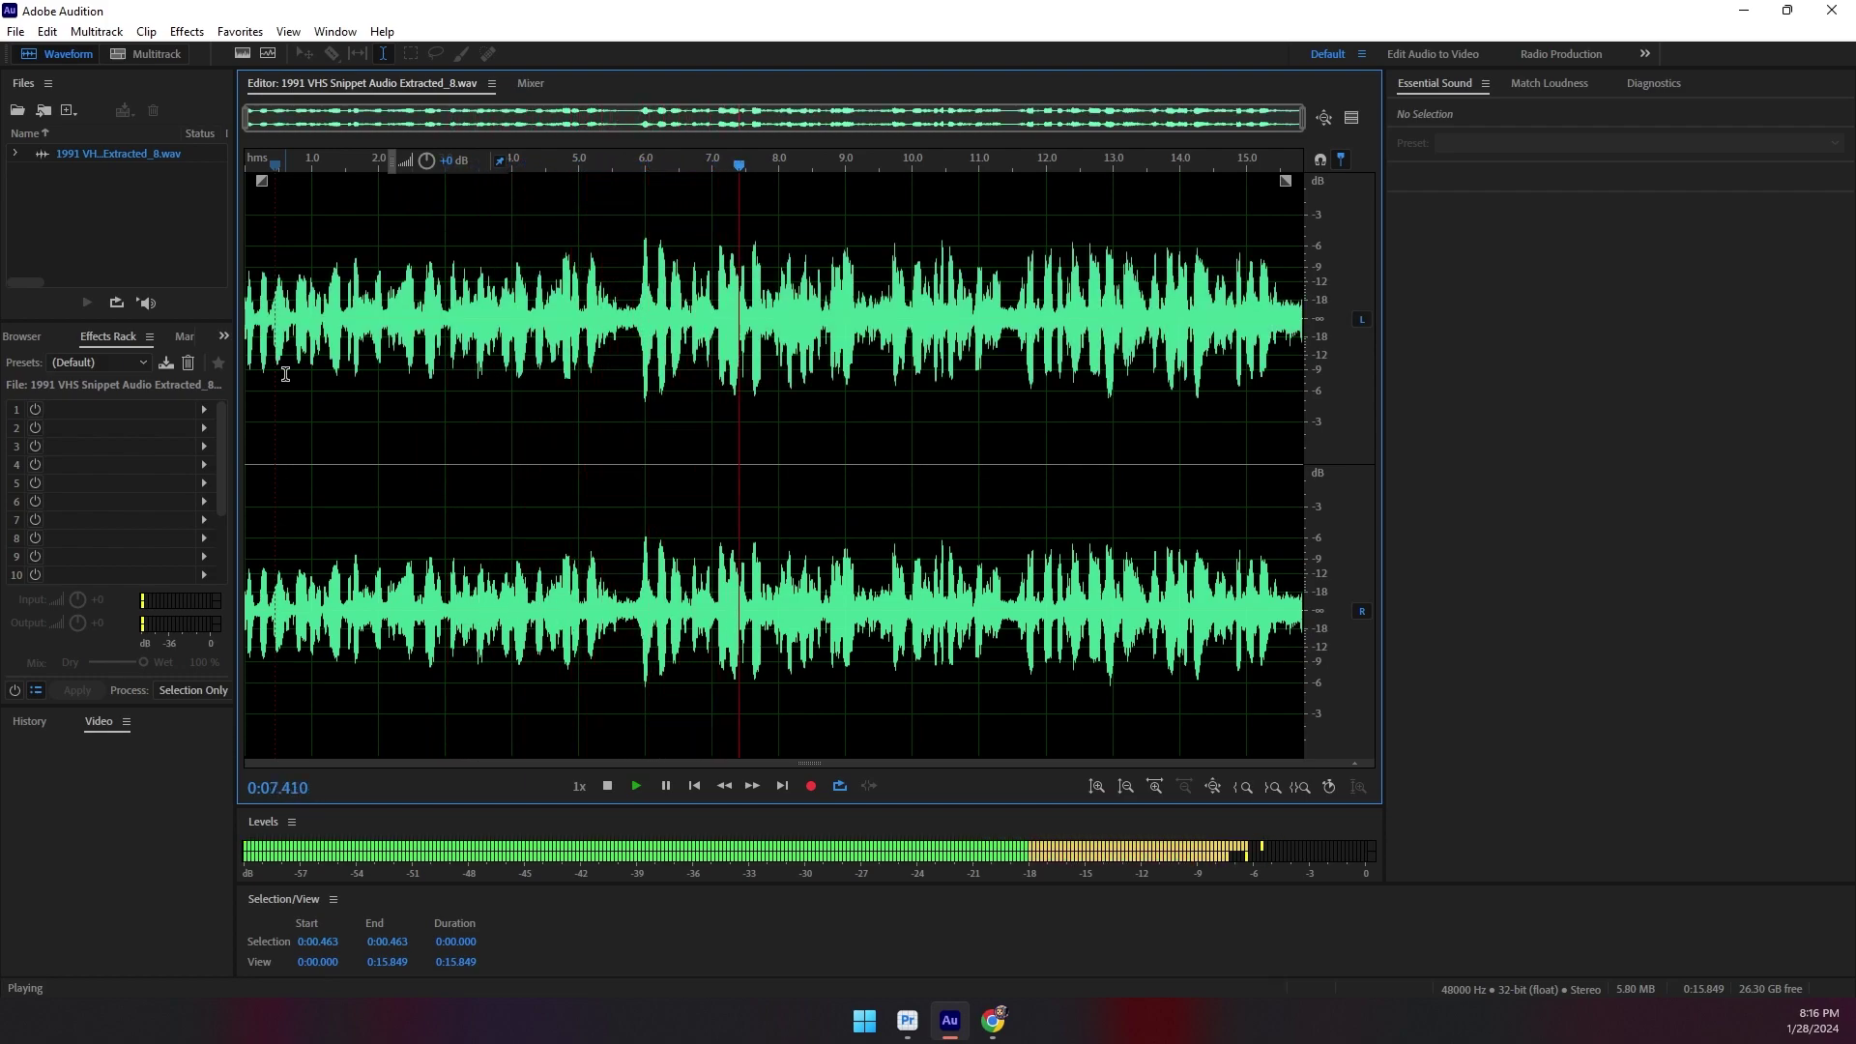
{"action": "key", "text": "Up"}
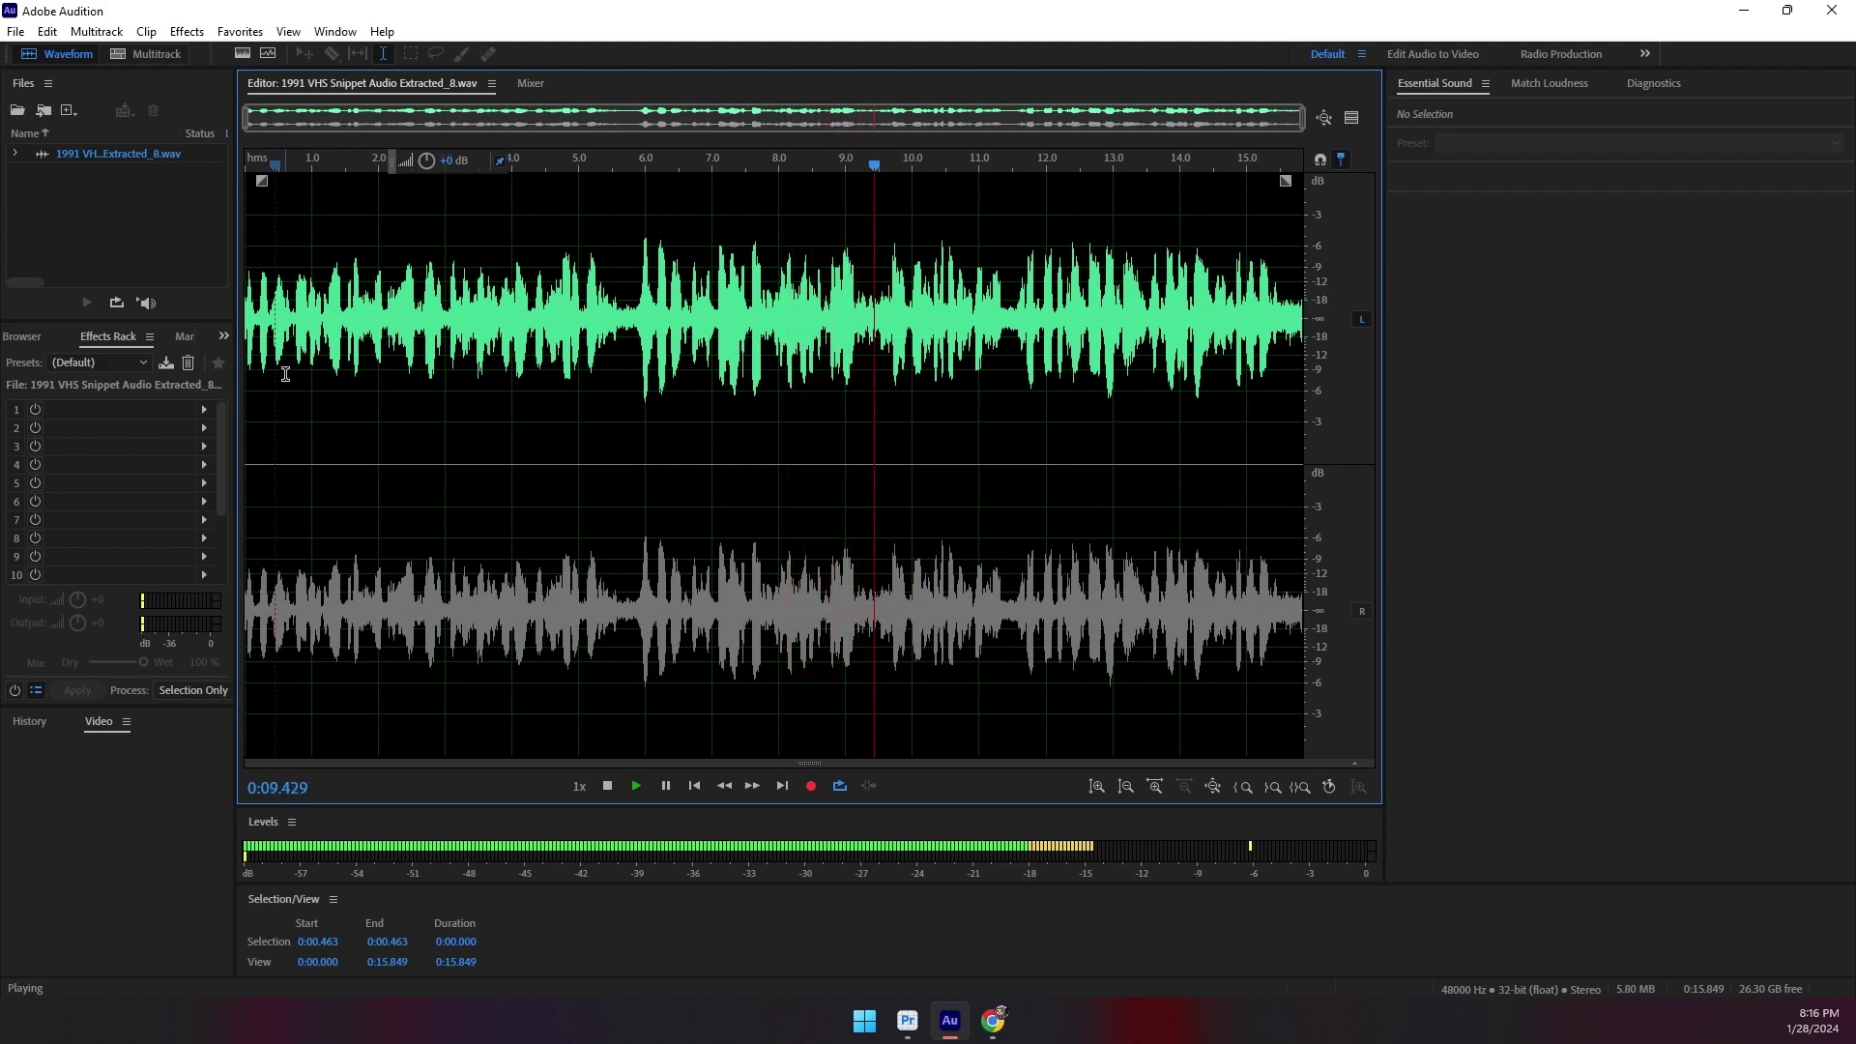
{"action": "key", "text": "Up"}
{"action": "key", "text": "space"}
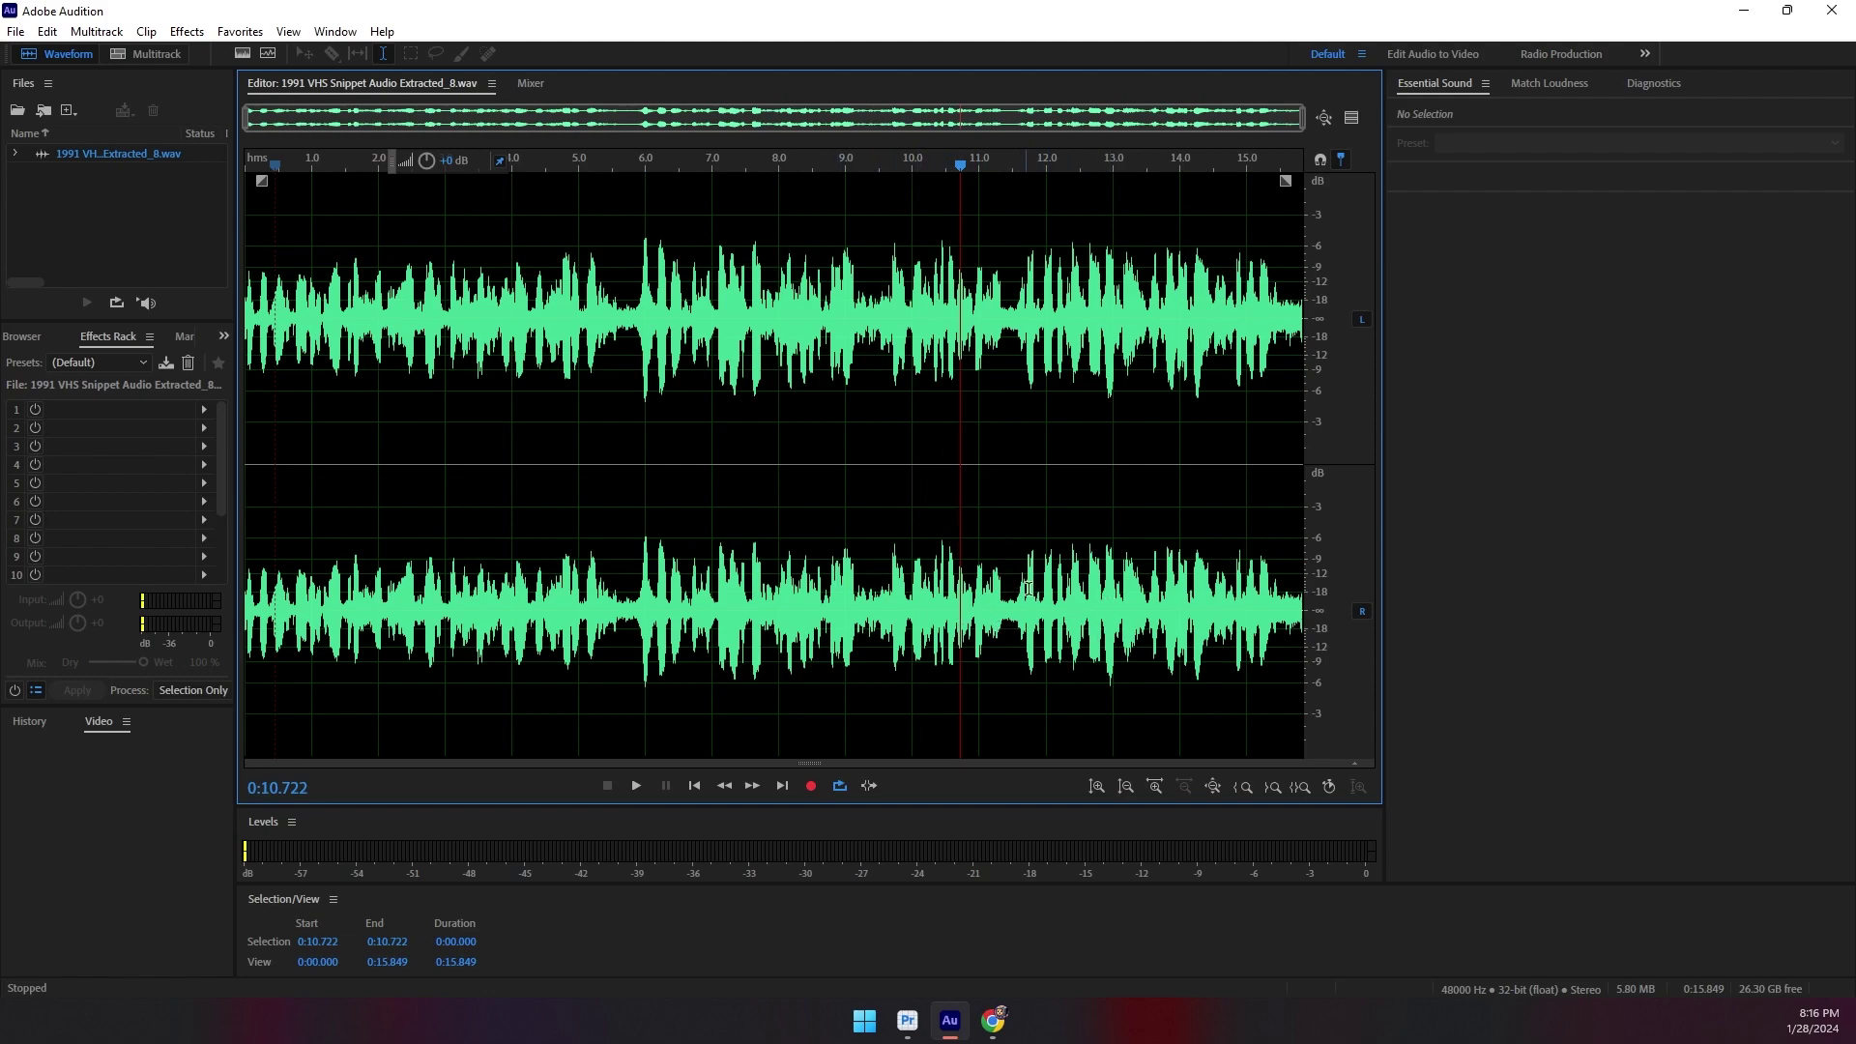
Back in Premiere, clear the extracted clip's Dialogue audio type and show the Essential Sound panel
{"action": "left_click", "coordinate": [1742, 16]}
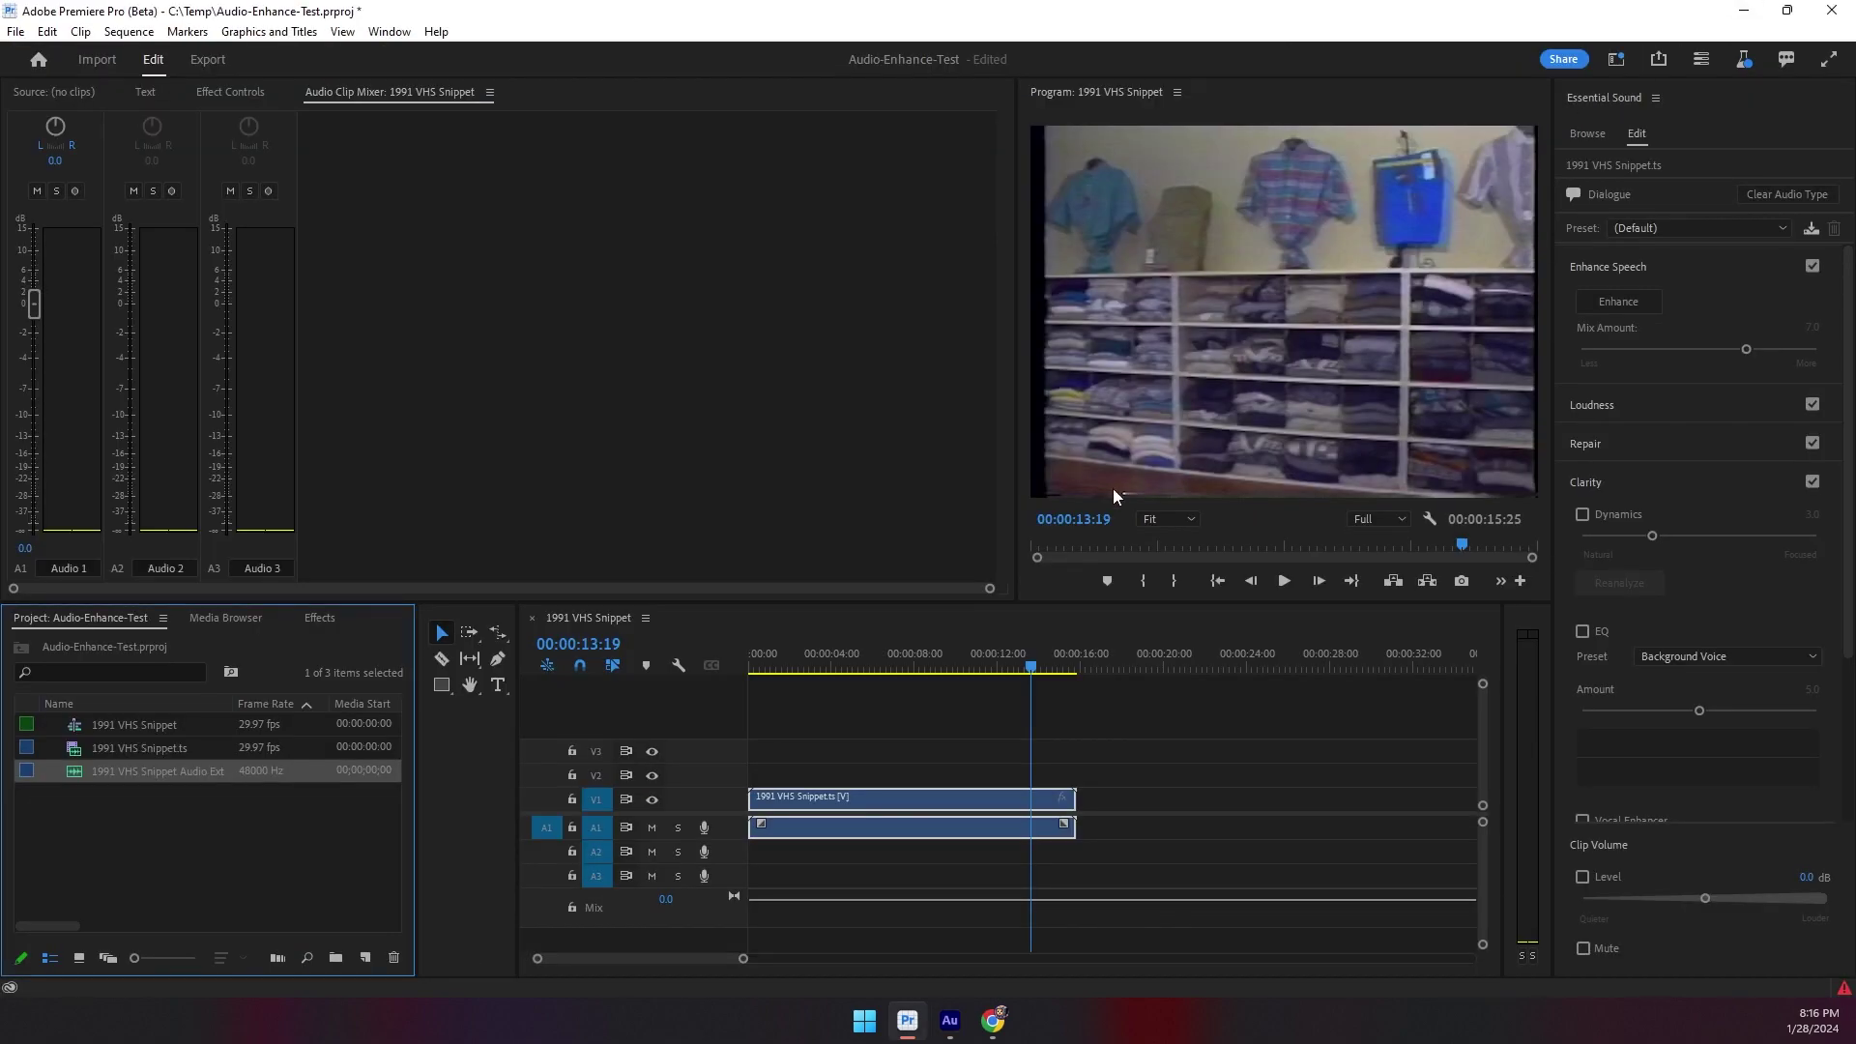
{"action": "left_click", "coordinate": [918, 665]}
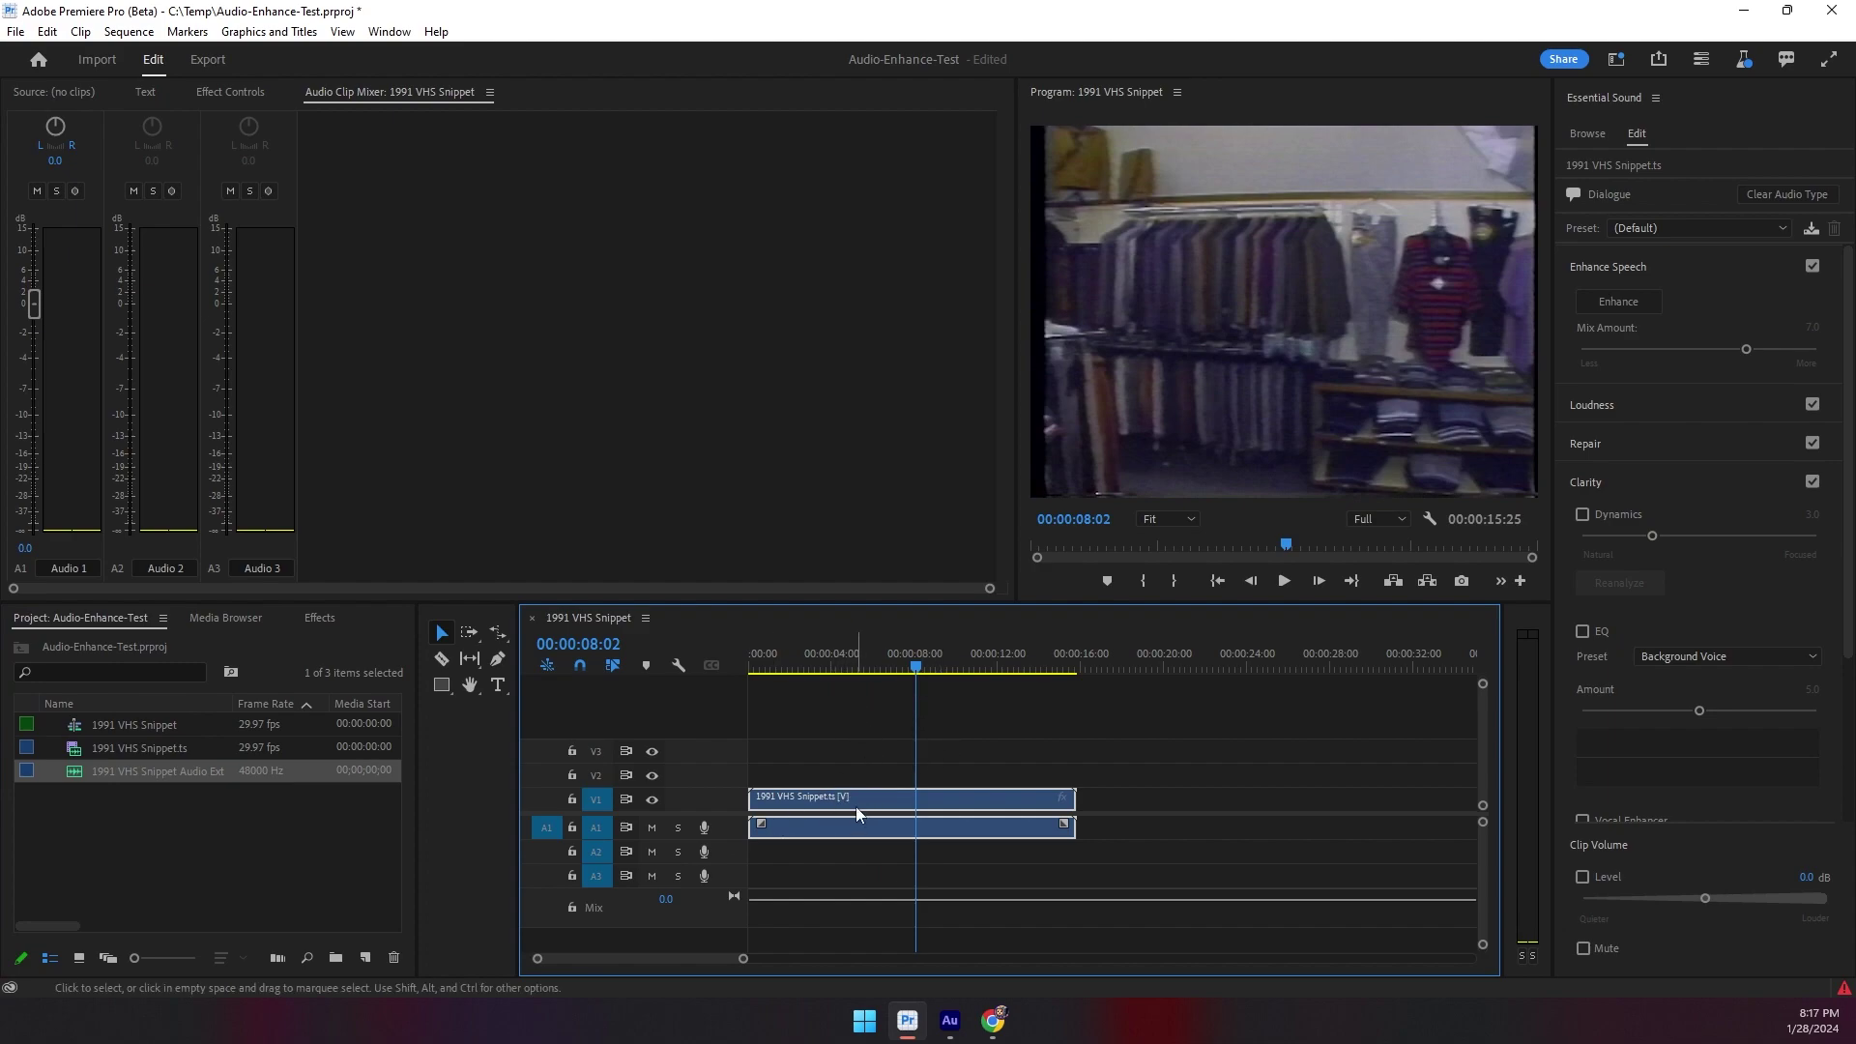
{"action": "left_click", "coordinate": [1784, 197]}
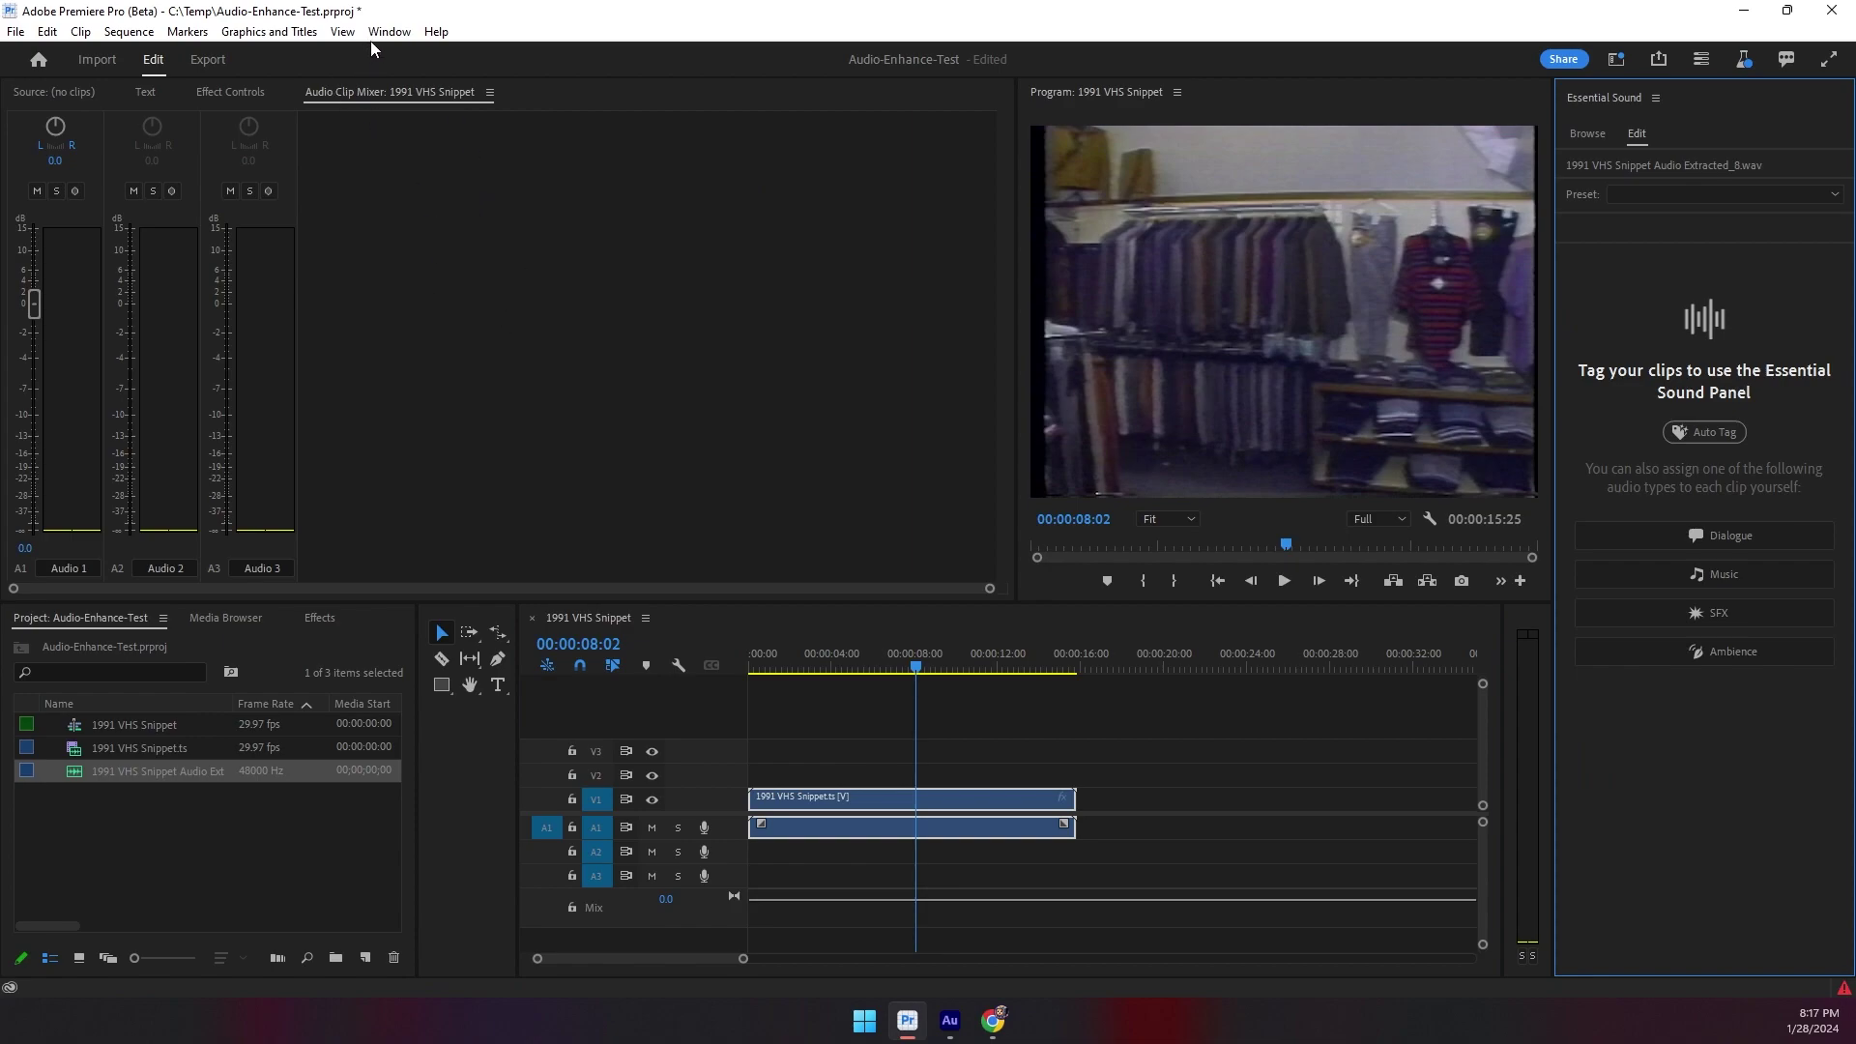
{"action": "left_click", "coordinate": [391, 37]}
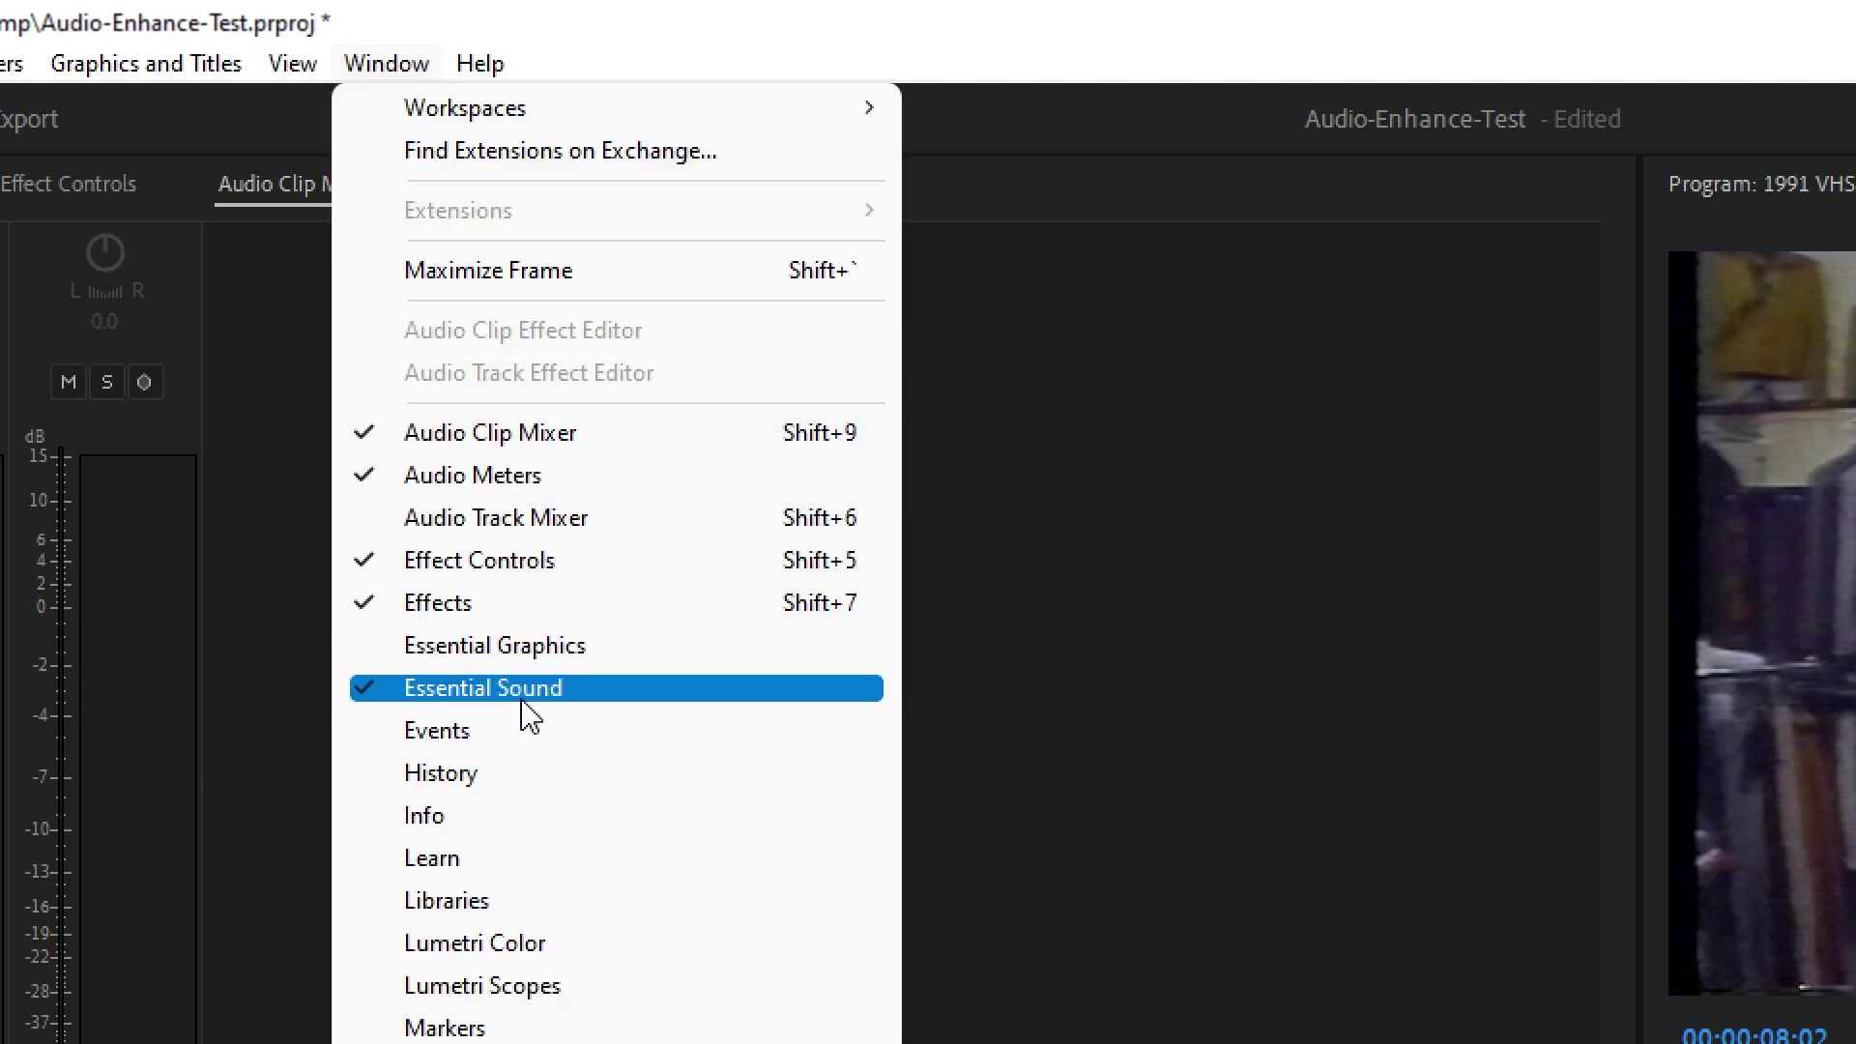
{"action": "left_click", "coordinate": [478, 698]}
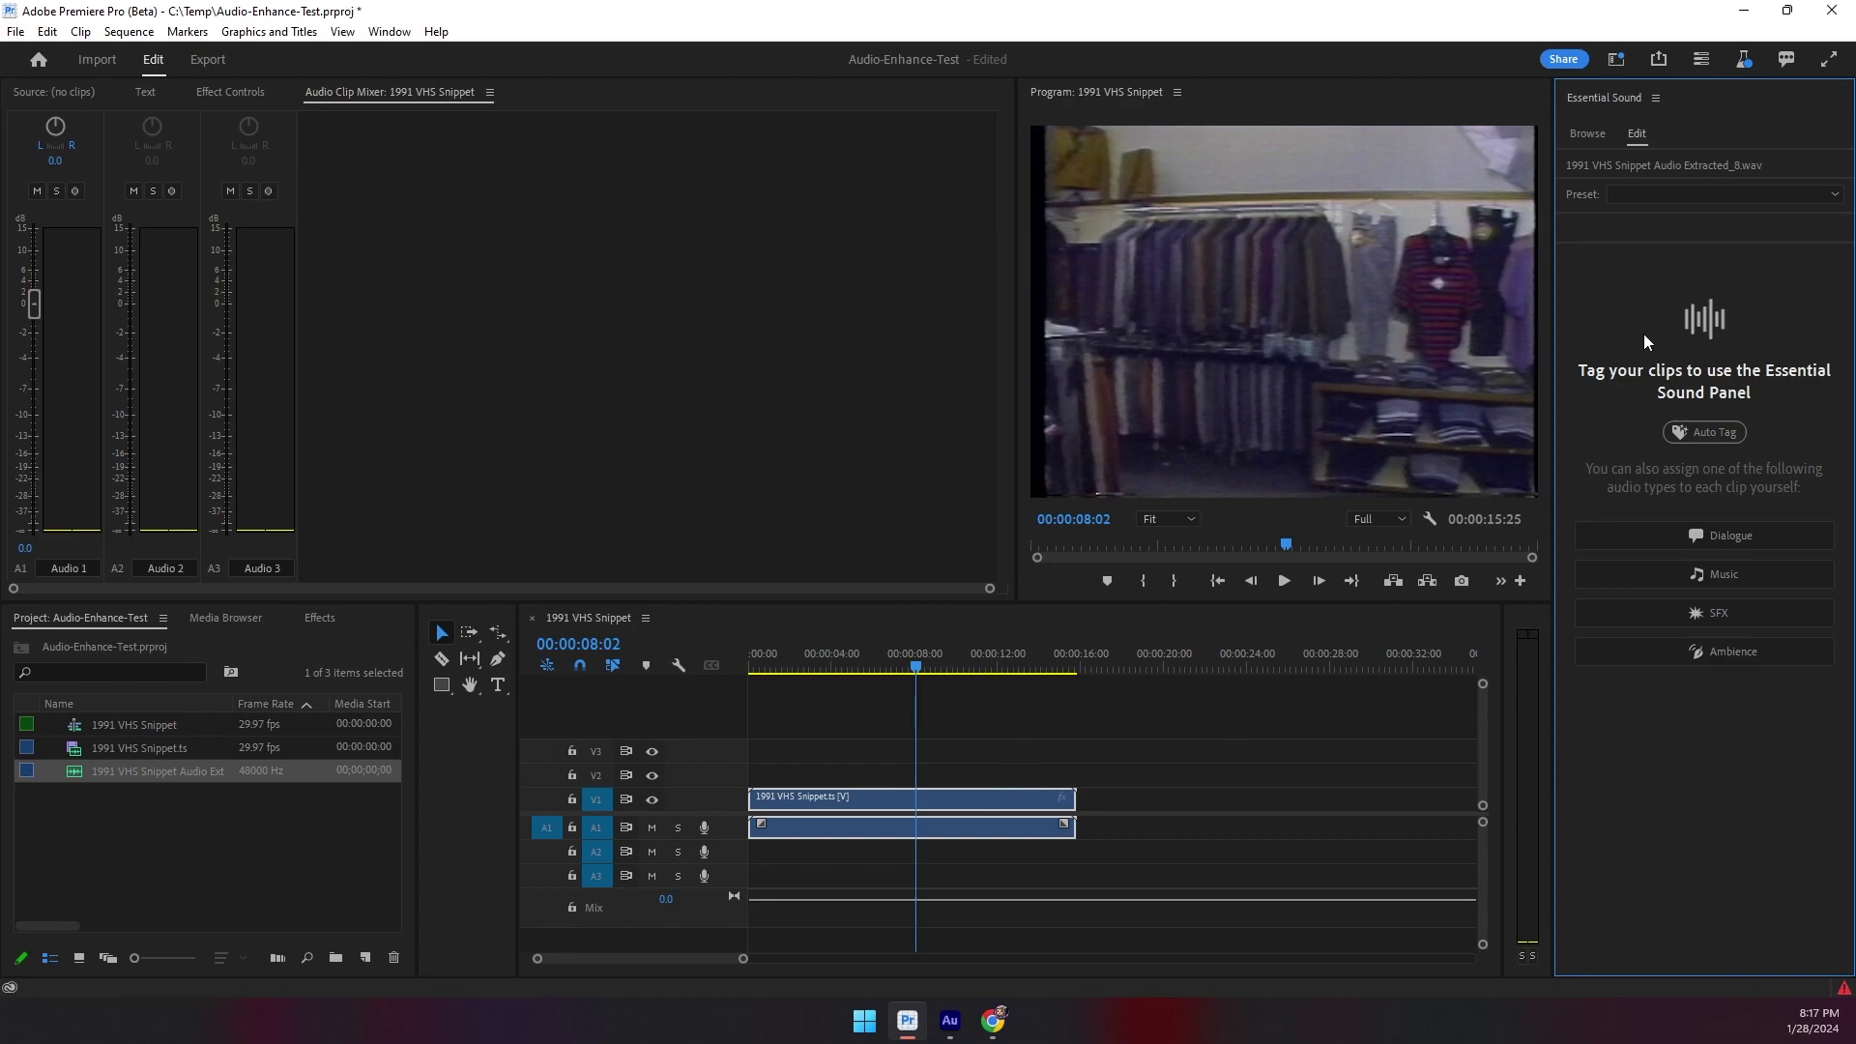
Tag the extracted WAV as Dialogue, run Enhance Speech at 7.0 mix, then toggle it off to compare
{"action": "left_click", "coordinate": [1738, 196]}
{"action": "mouse_move", "coordinate": [1703, 217]}
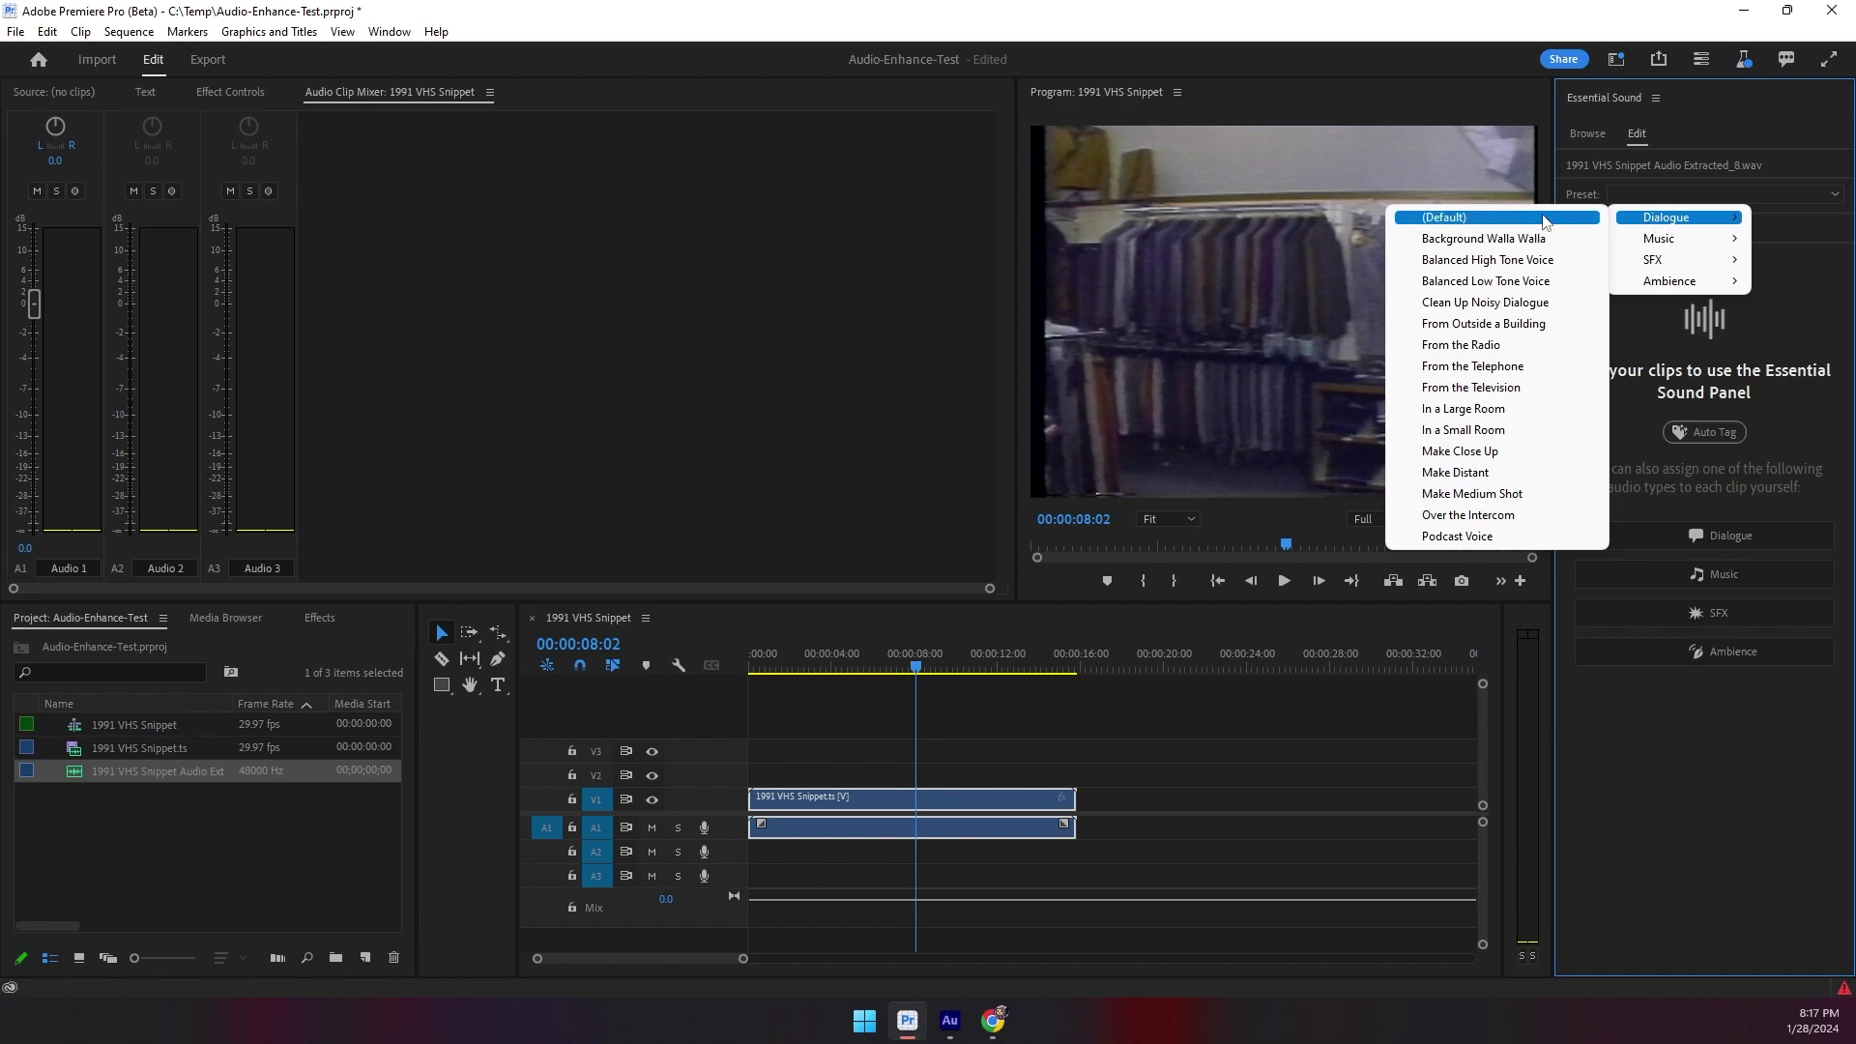
{"action": "left_click", "coordinate": [1650, 222]}
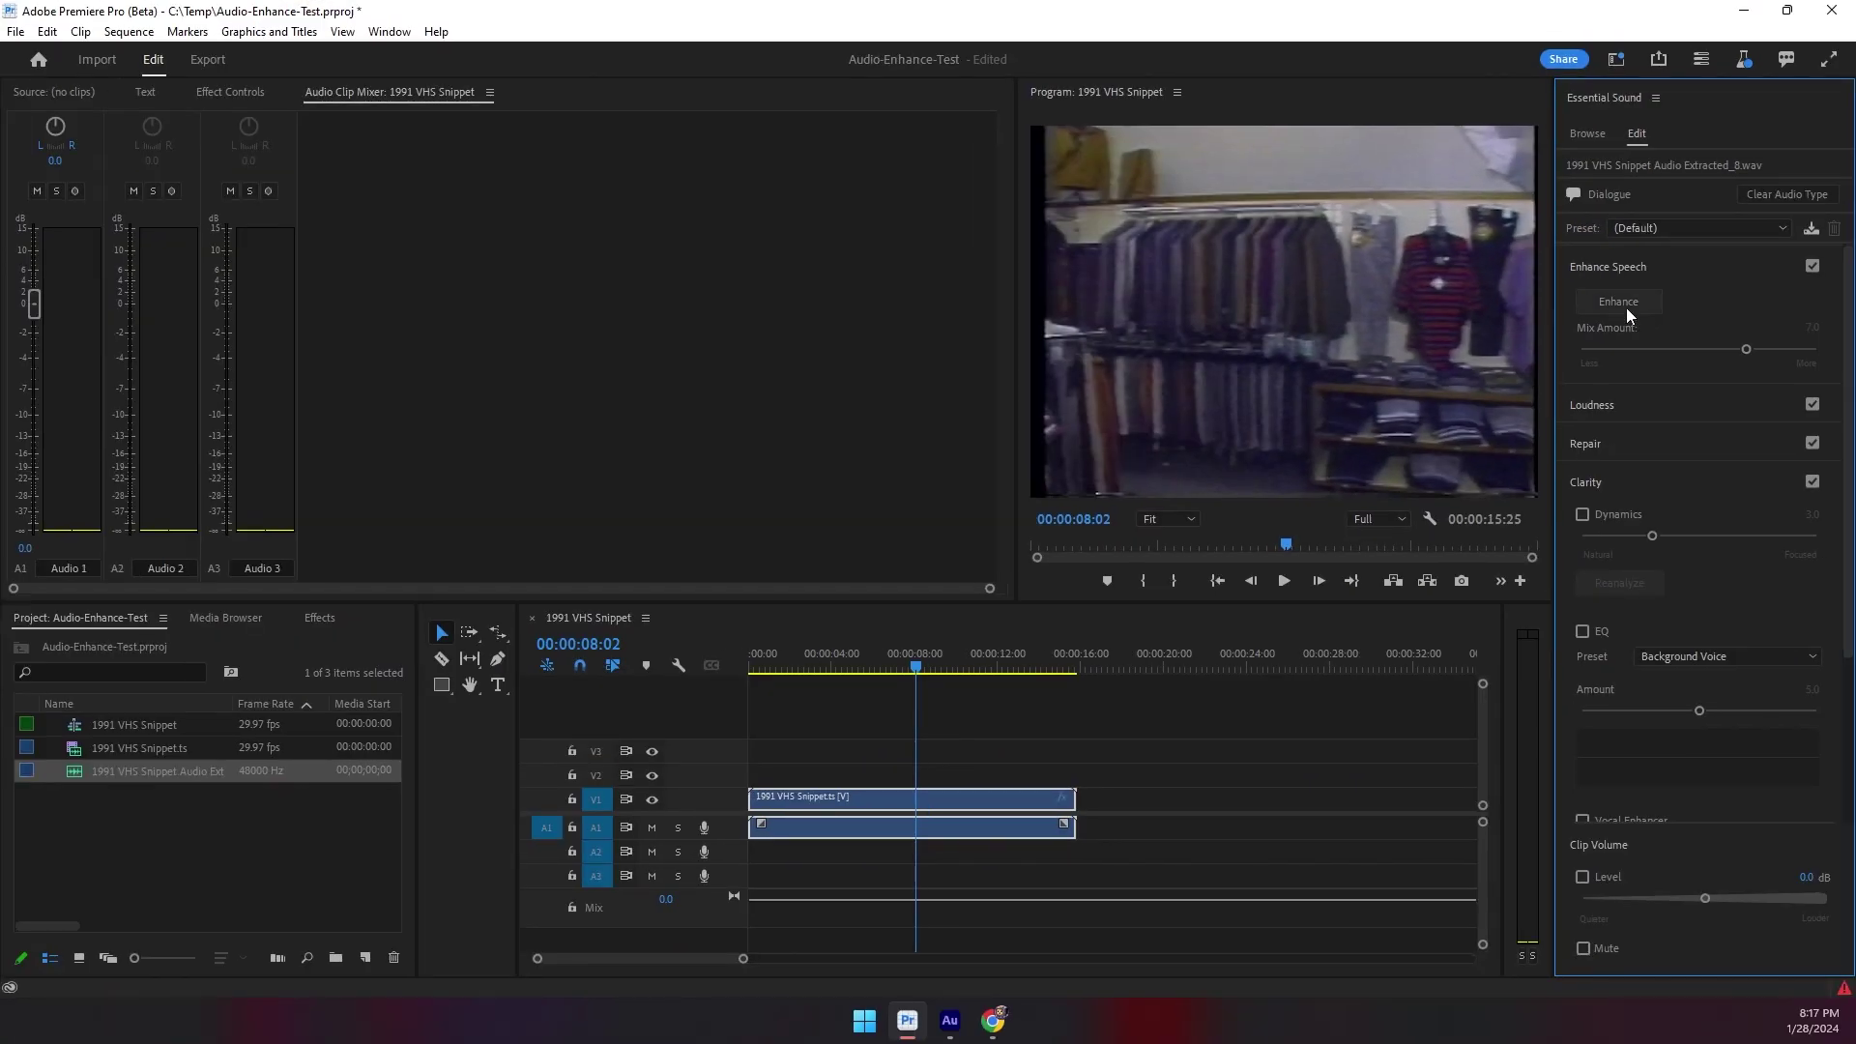
{"action": "left_click", "coordinate": [1623, 304]}
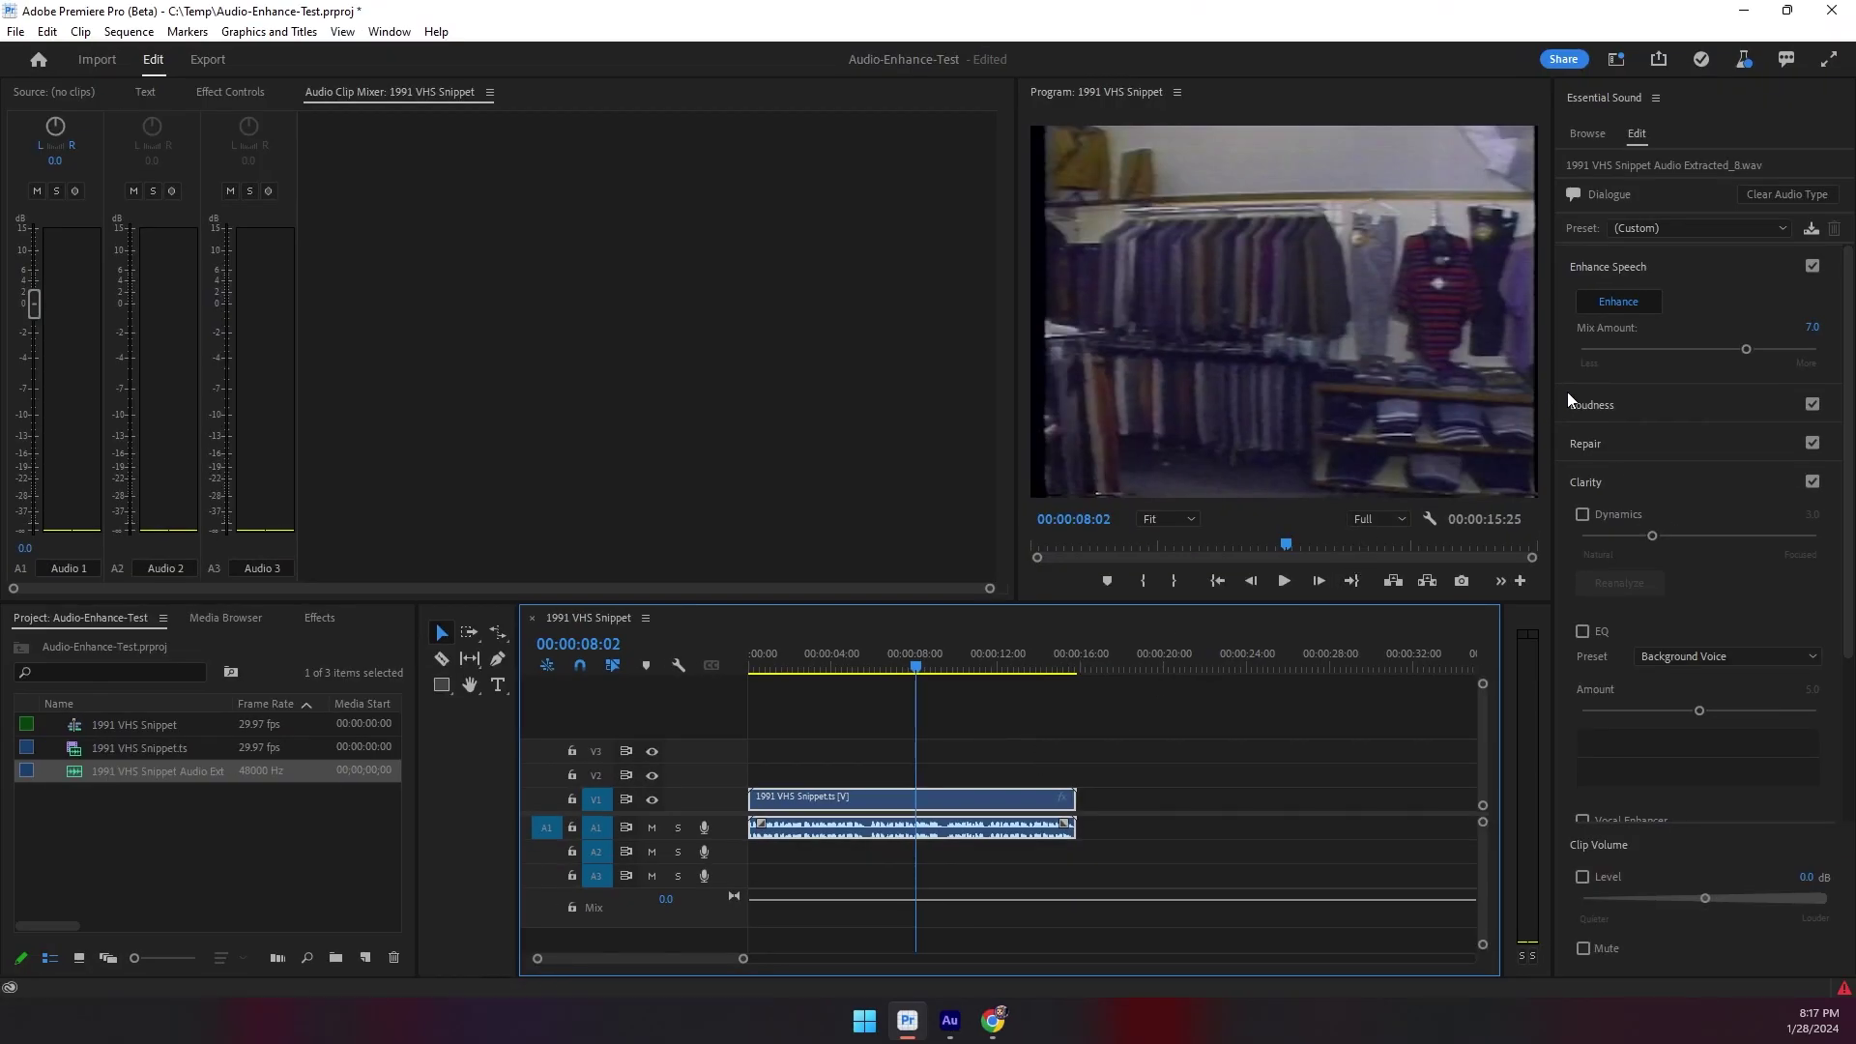
{"action": "left_click", "coordinate": [1621, 305]}
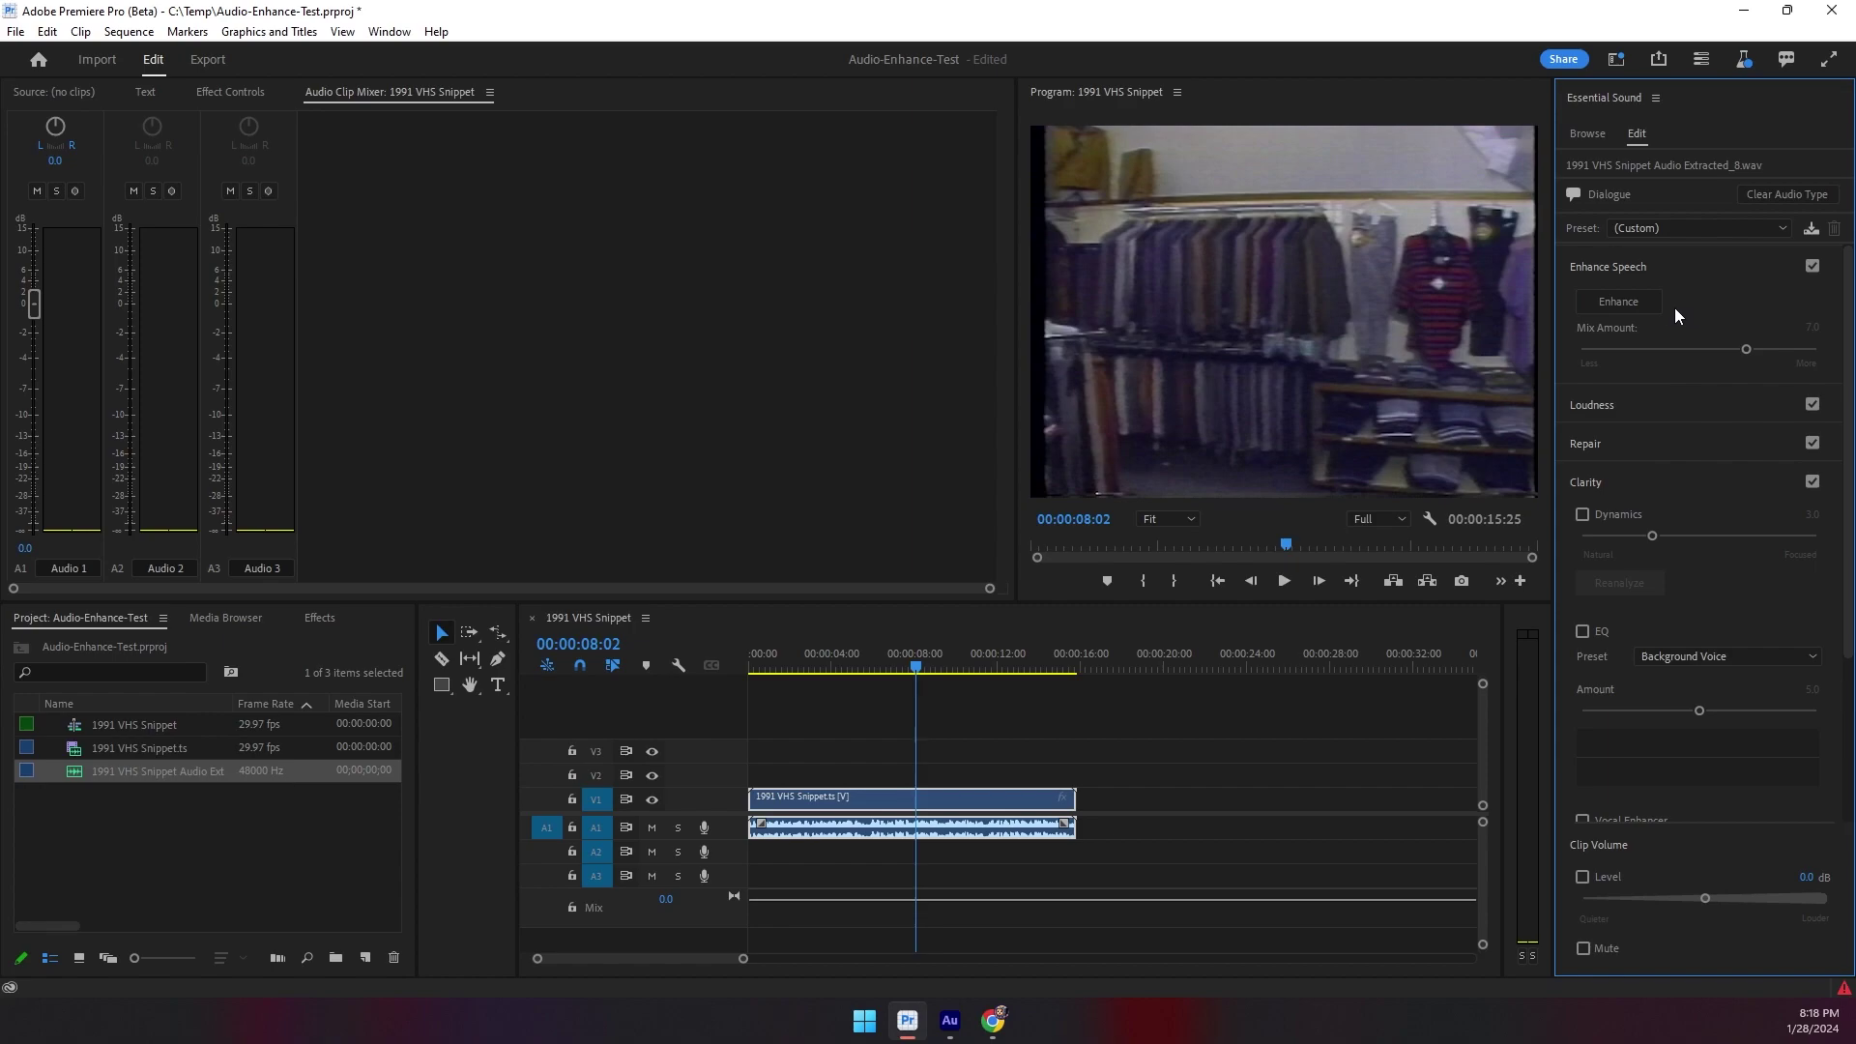
Re-enable Enhance Speech at a 10.0 mix and play the clip from about five seconds
{"action": "left_click", "coordinate": [1620, 299]}
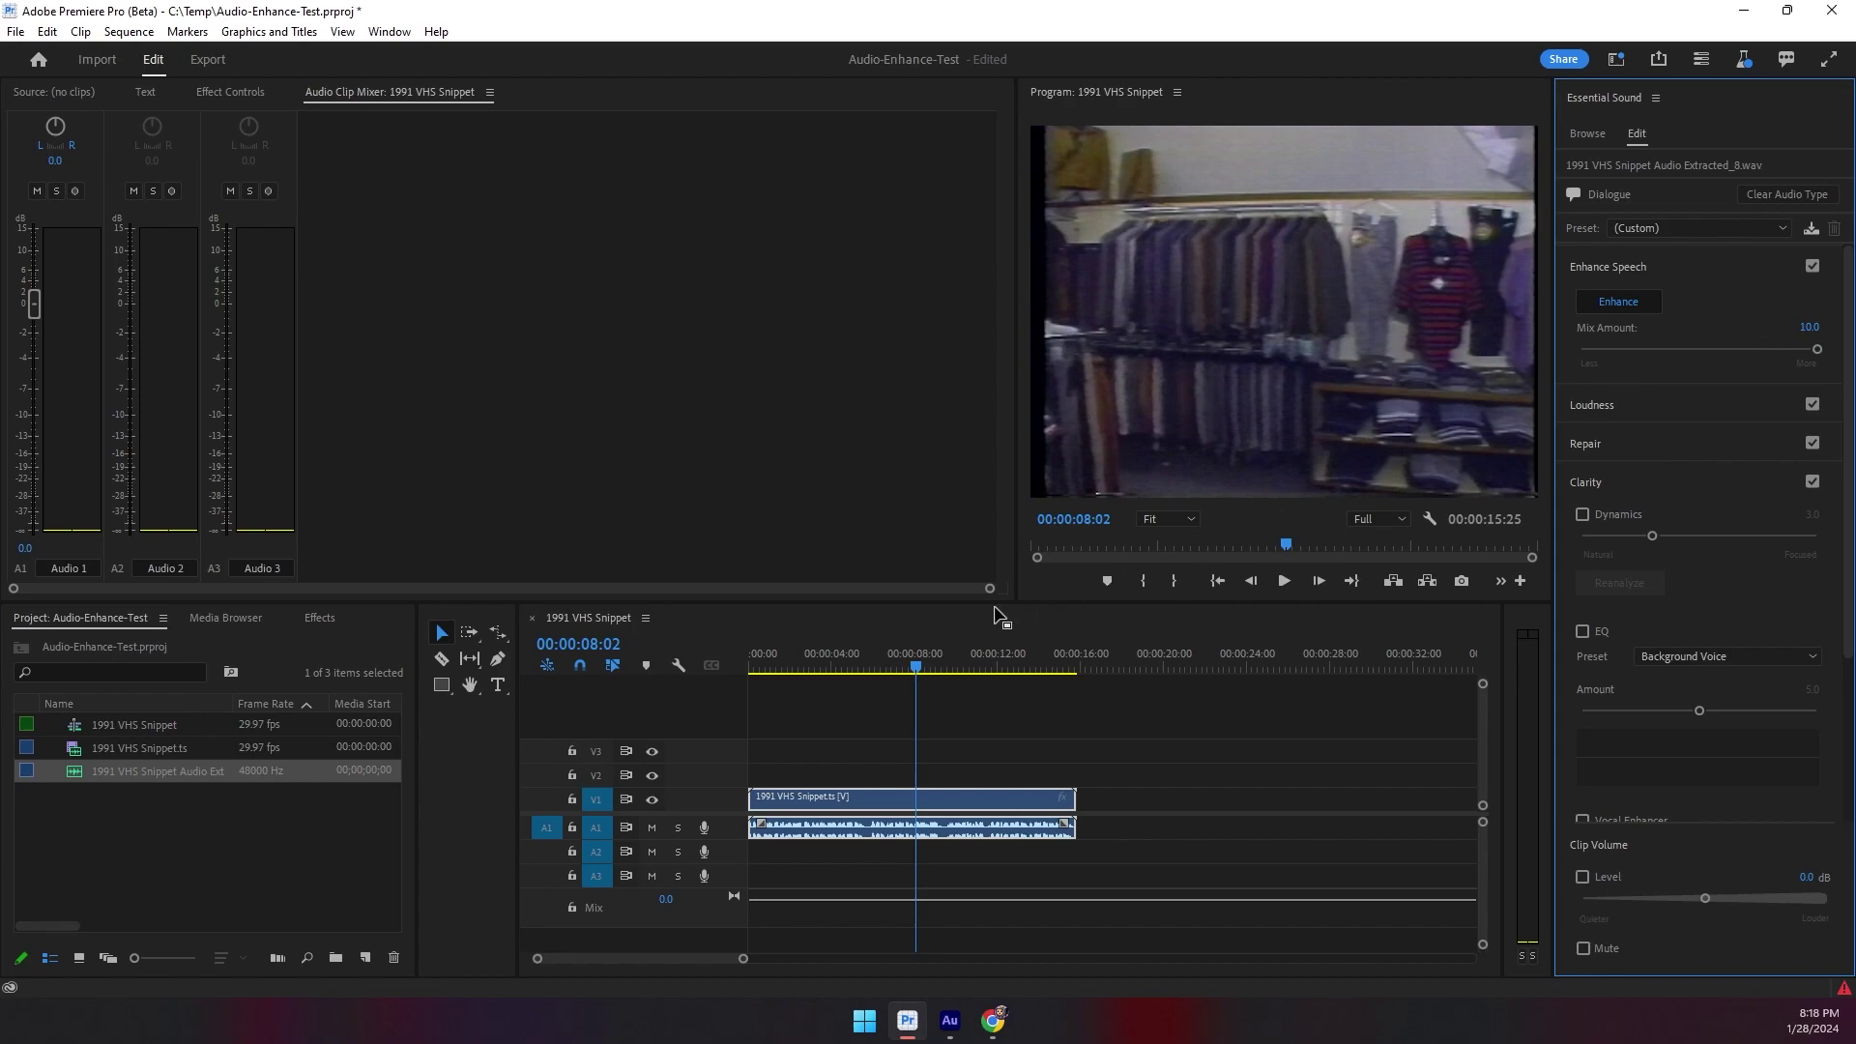
{"action": "left_click", "coordinate": [873, 666]}
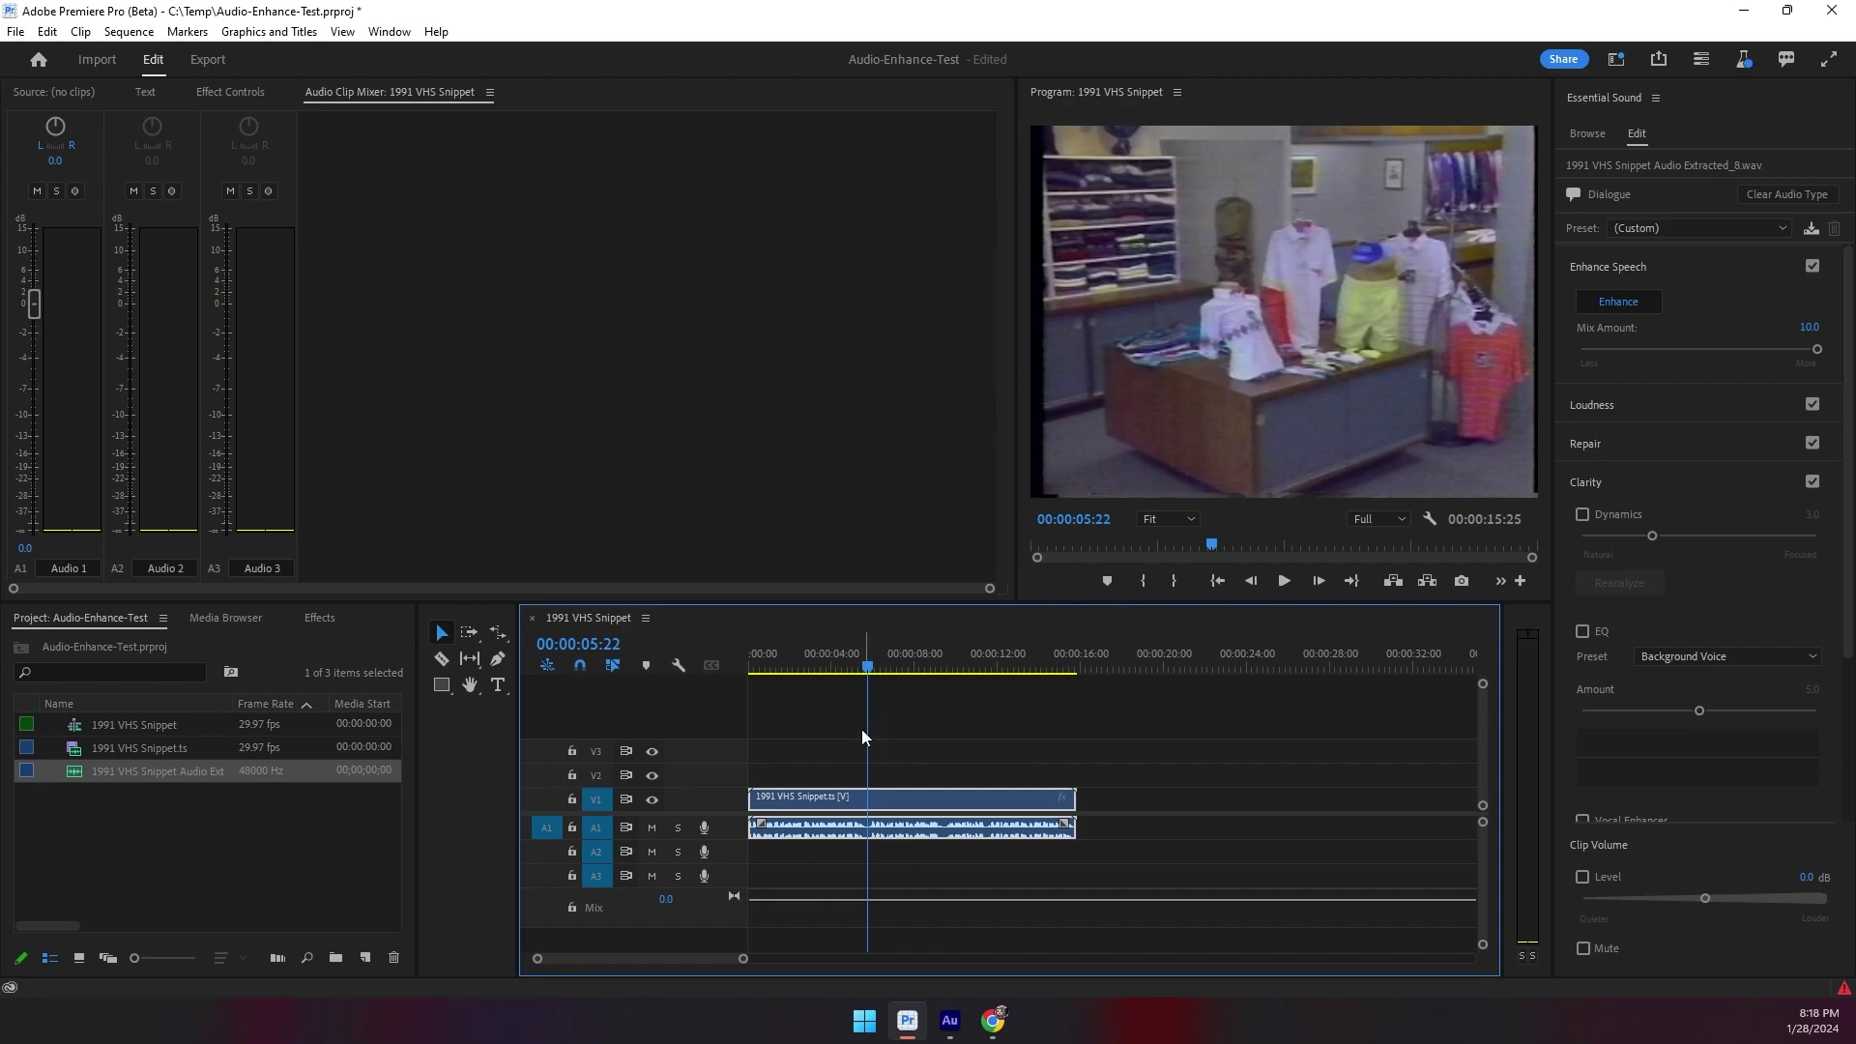
{"action": "key", "text": "space"}
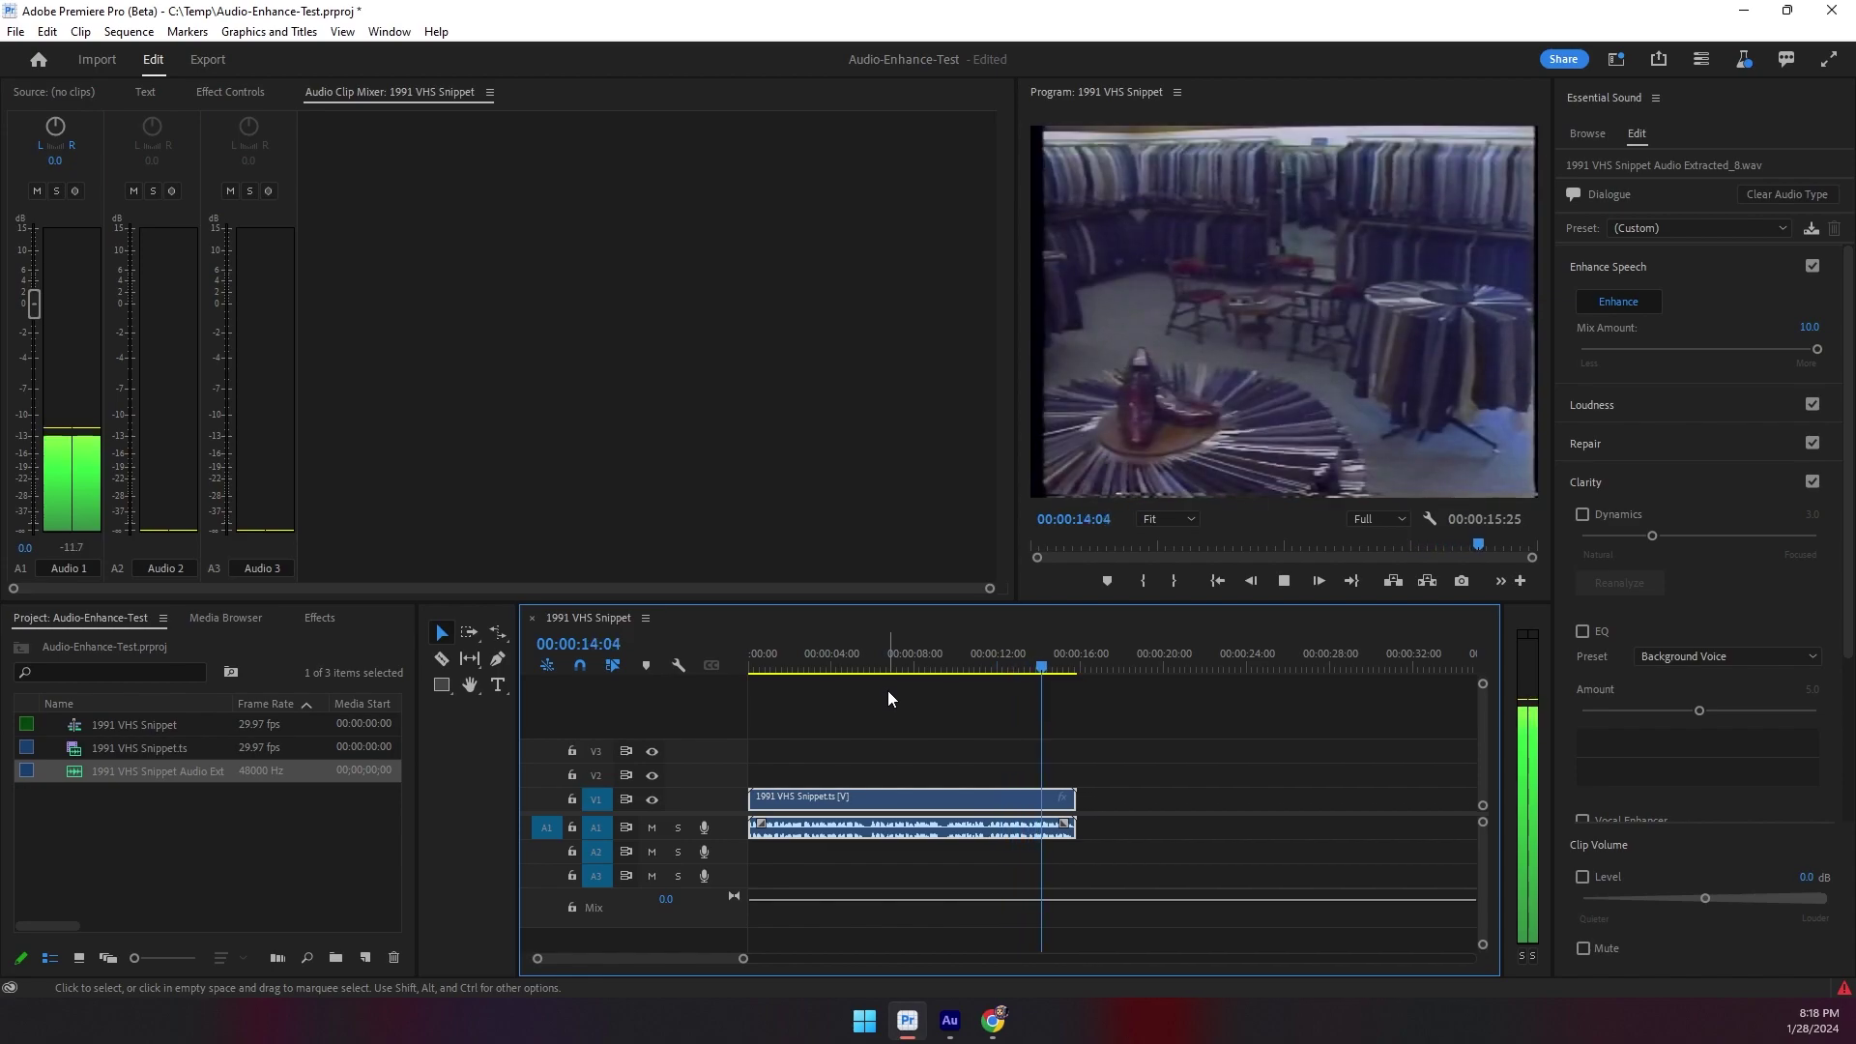
{"action": "key", "text": "space"}
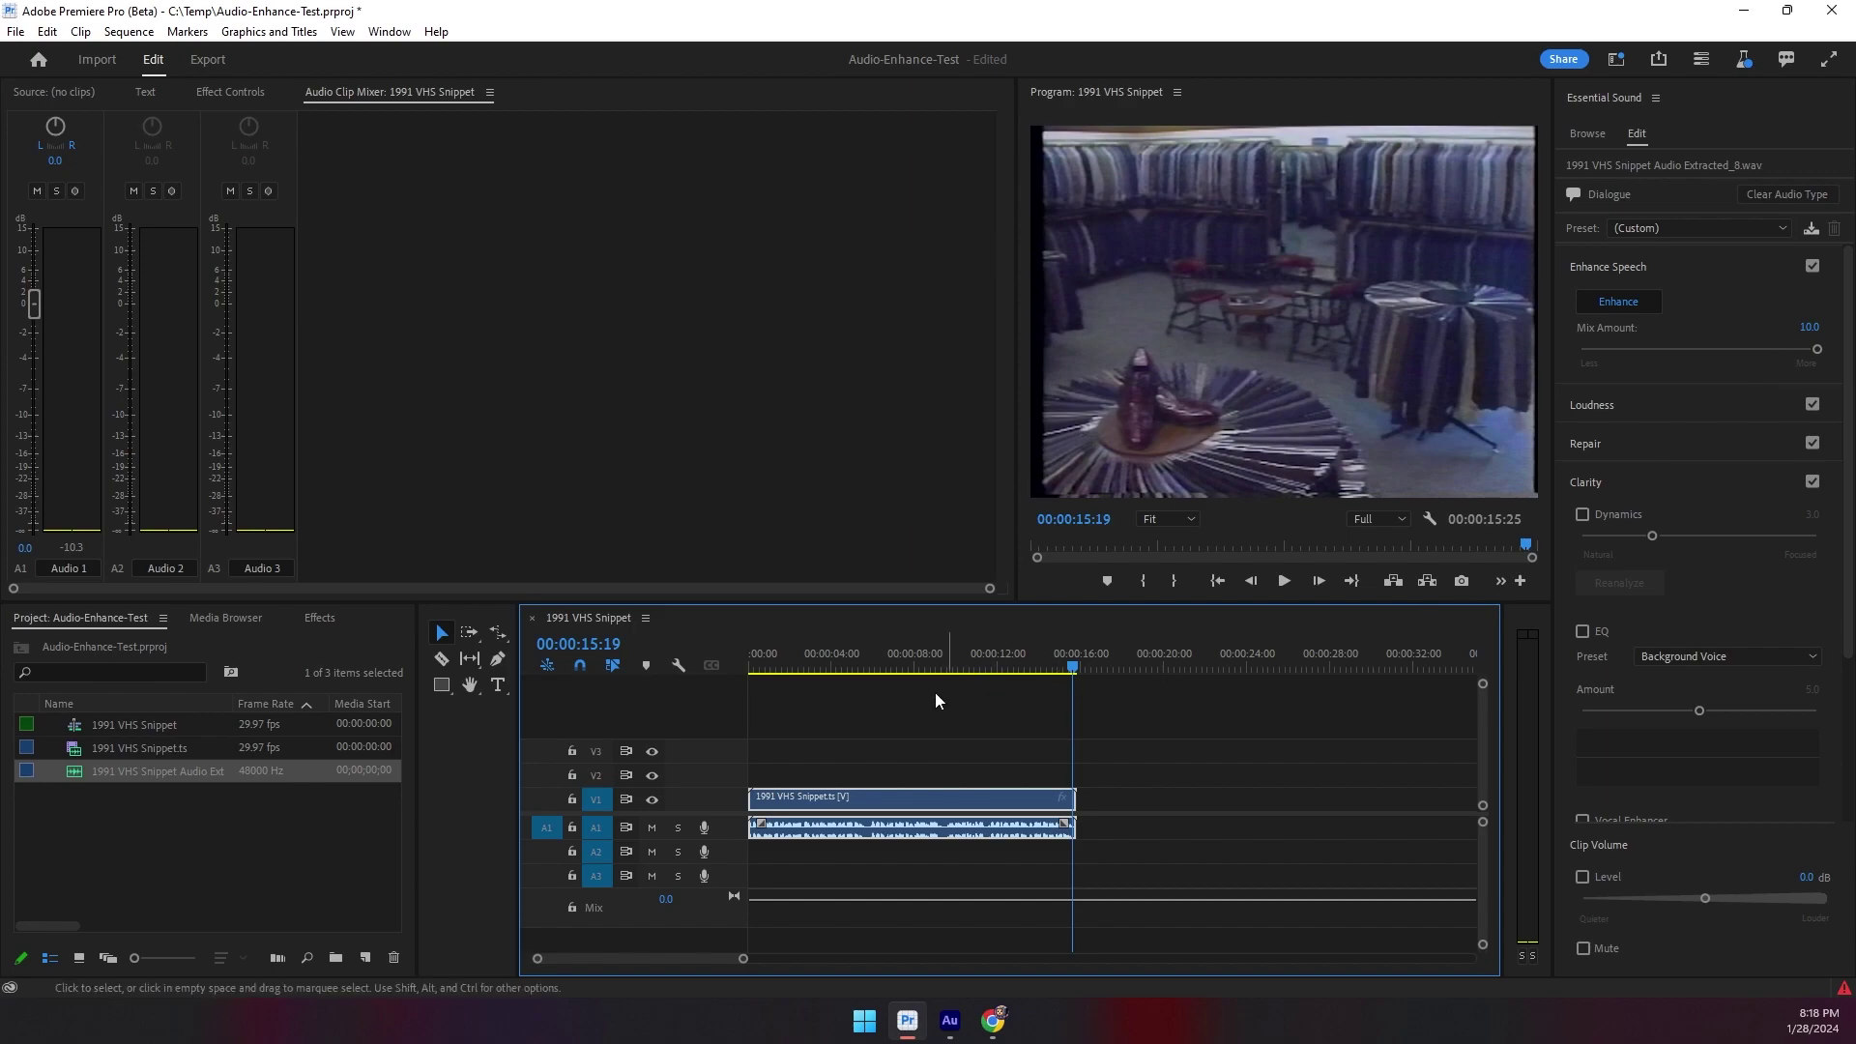
{"action": "left_click_drag", "start_coordinate": [920, 661], "coordinate": [866, 669]}
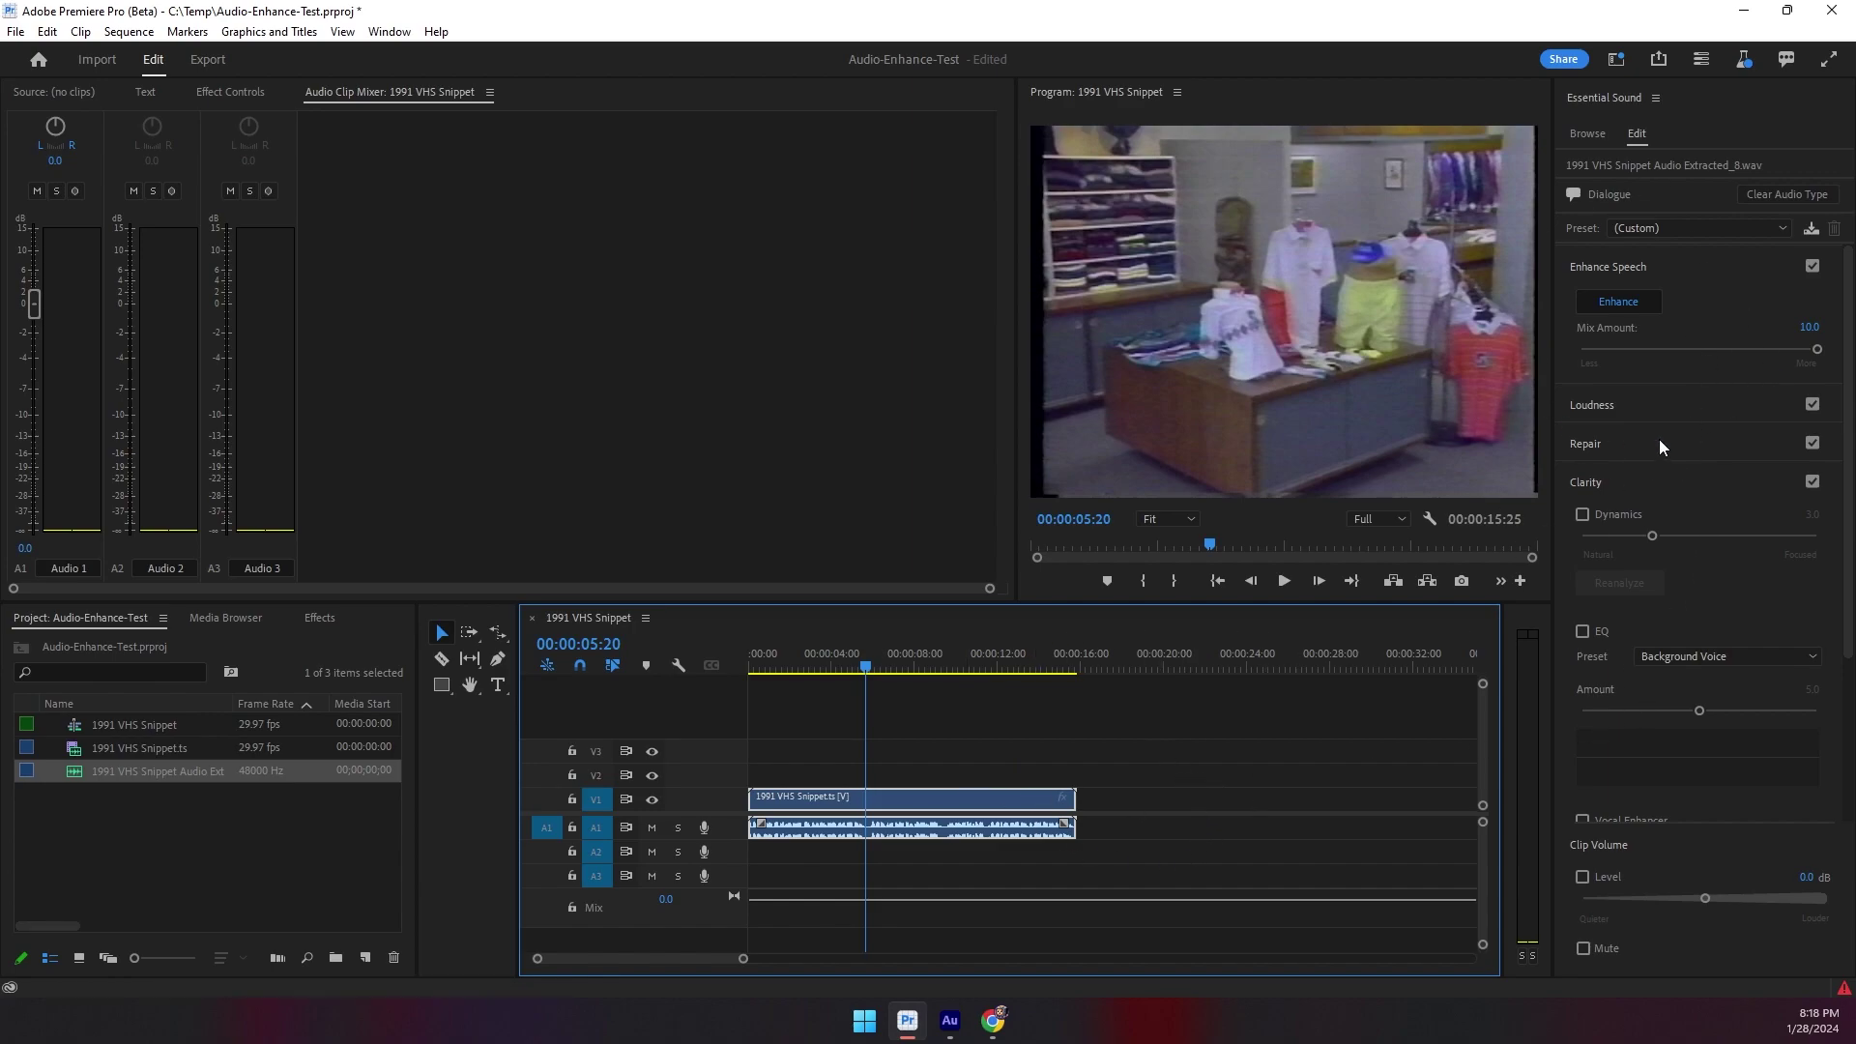
Turn on Dynamics at 3.0 and a Vocal Presence EQ with its Amount raised to about 6.6
{"action": "left_click", "coordinate": [1605, 513]}
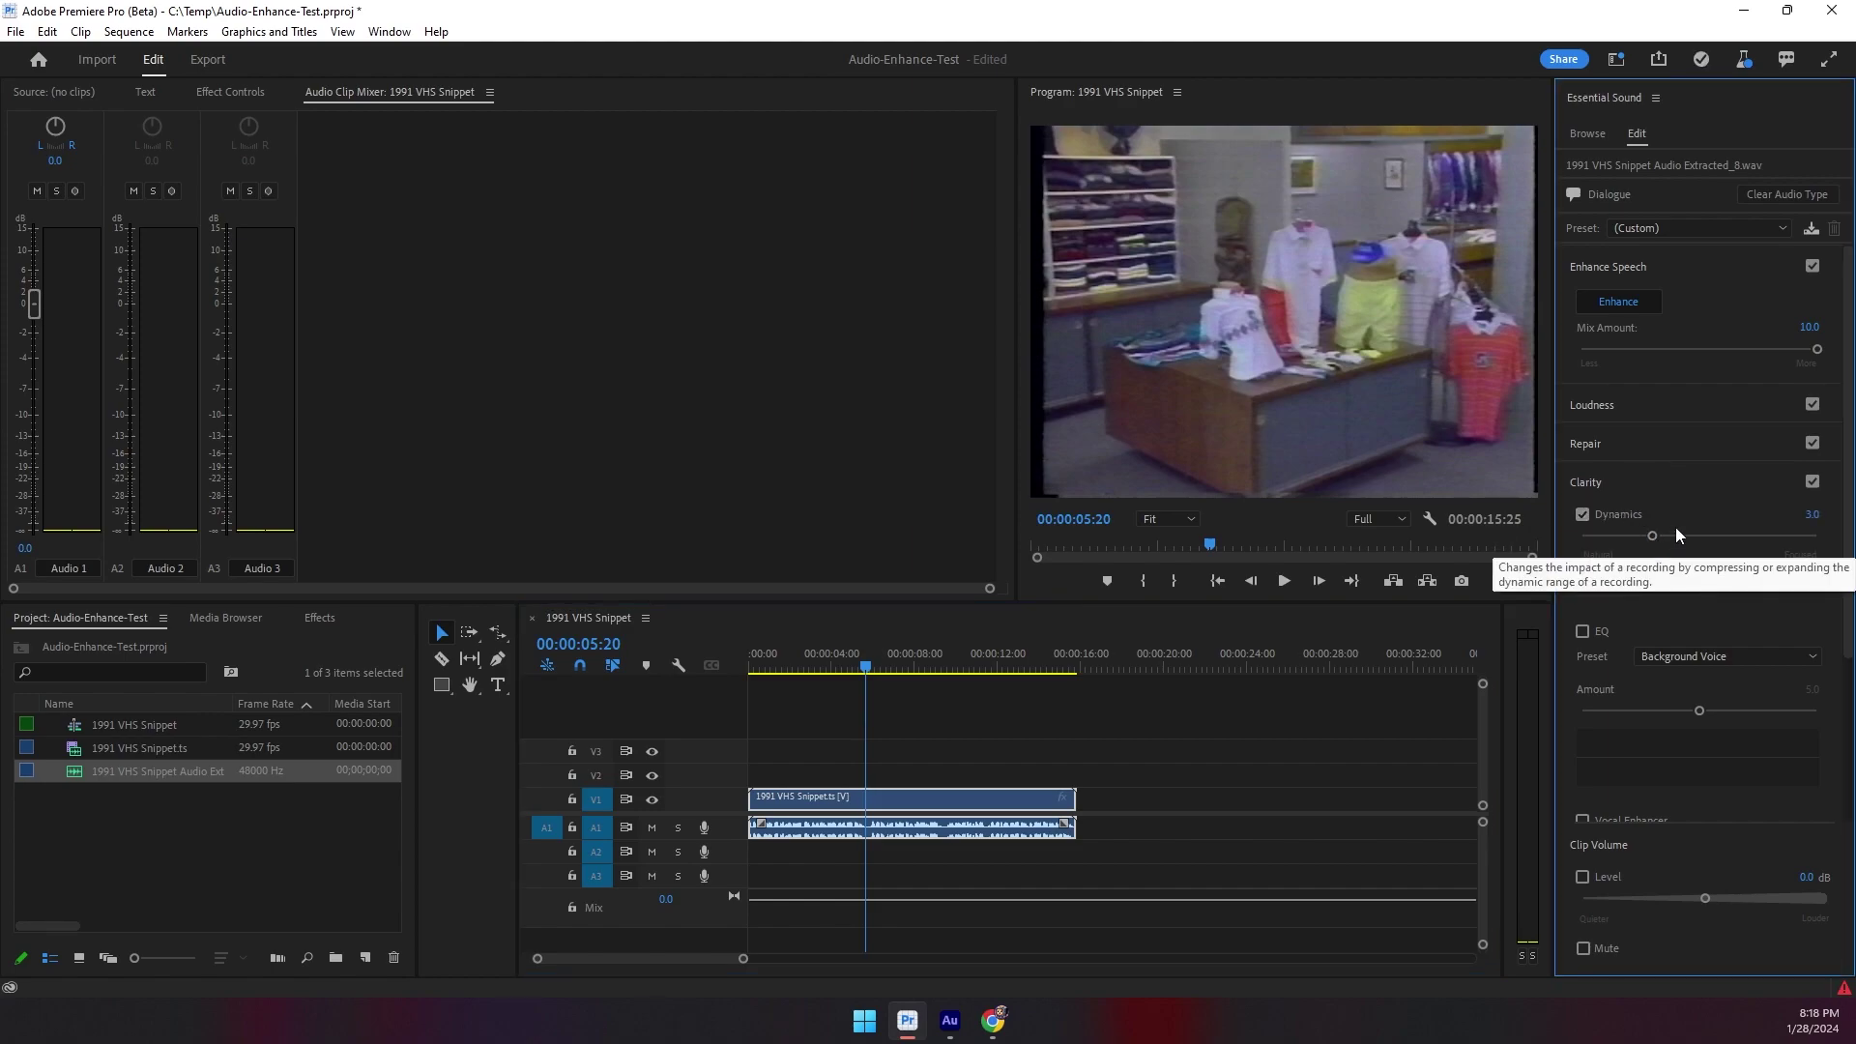
{"action": "left_click", "coordinate": [1588, 633]}
{"action": "left_click", "coordinate": [1679, 657]}
{"action": "left_click", "coordinate": [1704, 885]}
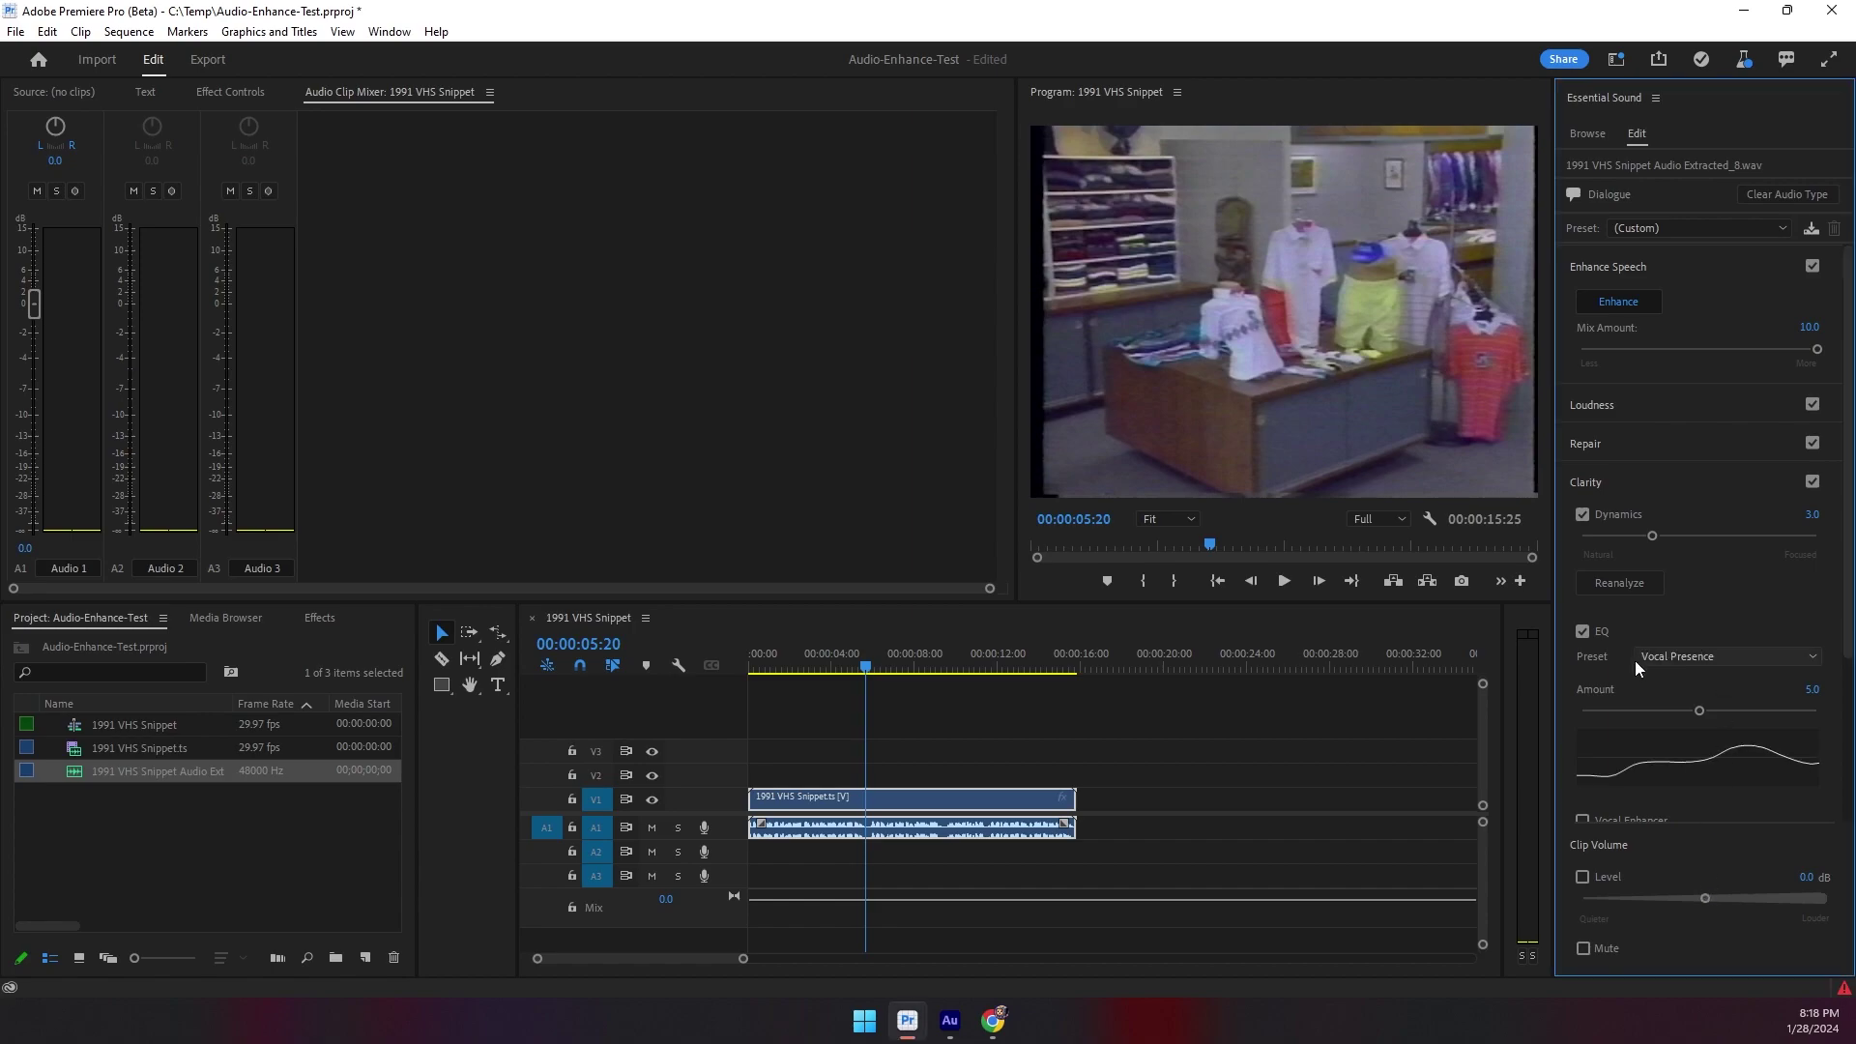
{"action": "left_click_drag", "start_coordinate": [1702, 710], "coordinate": [1735, 712]}
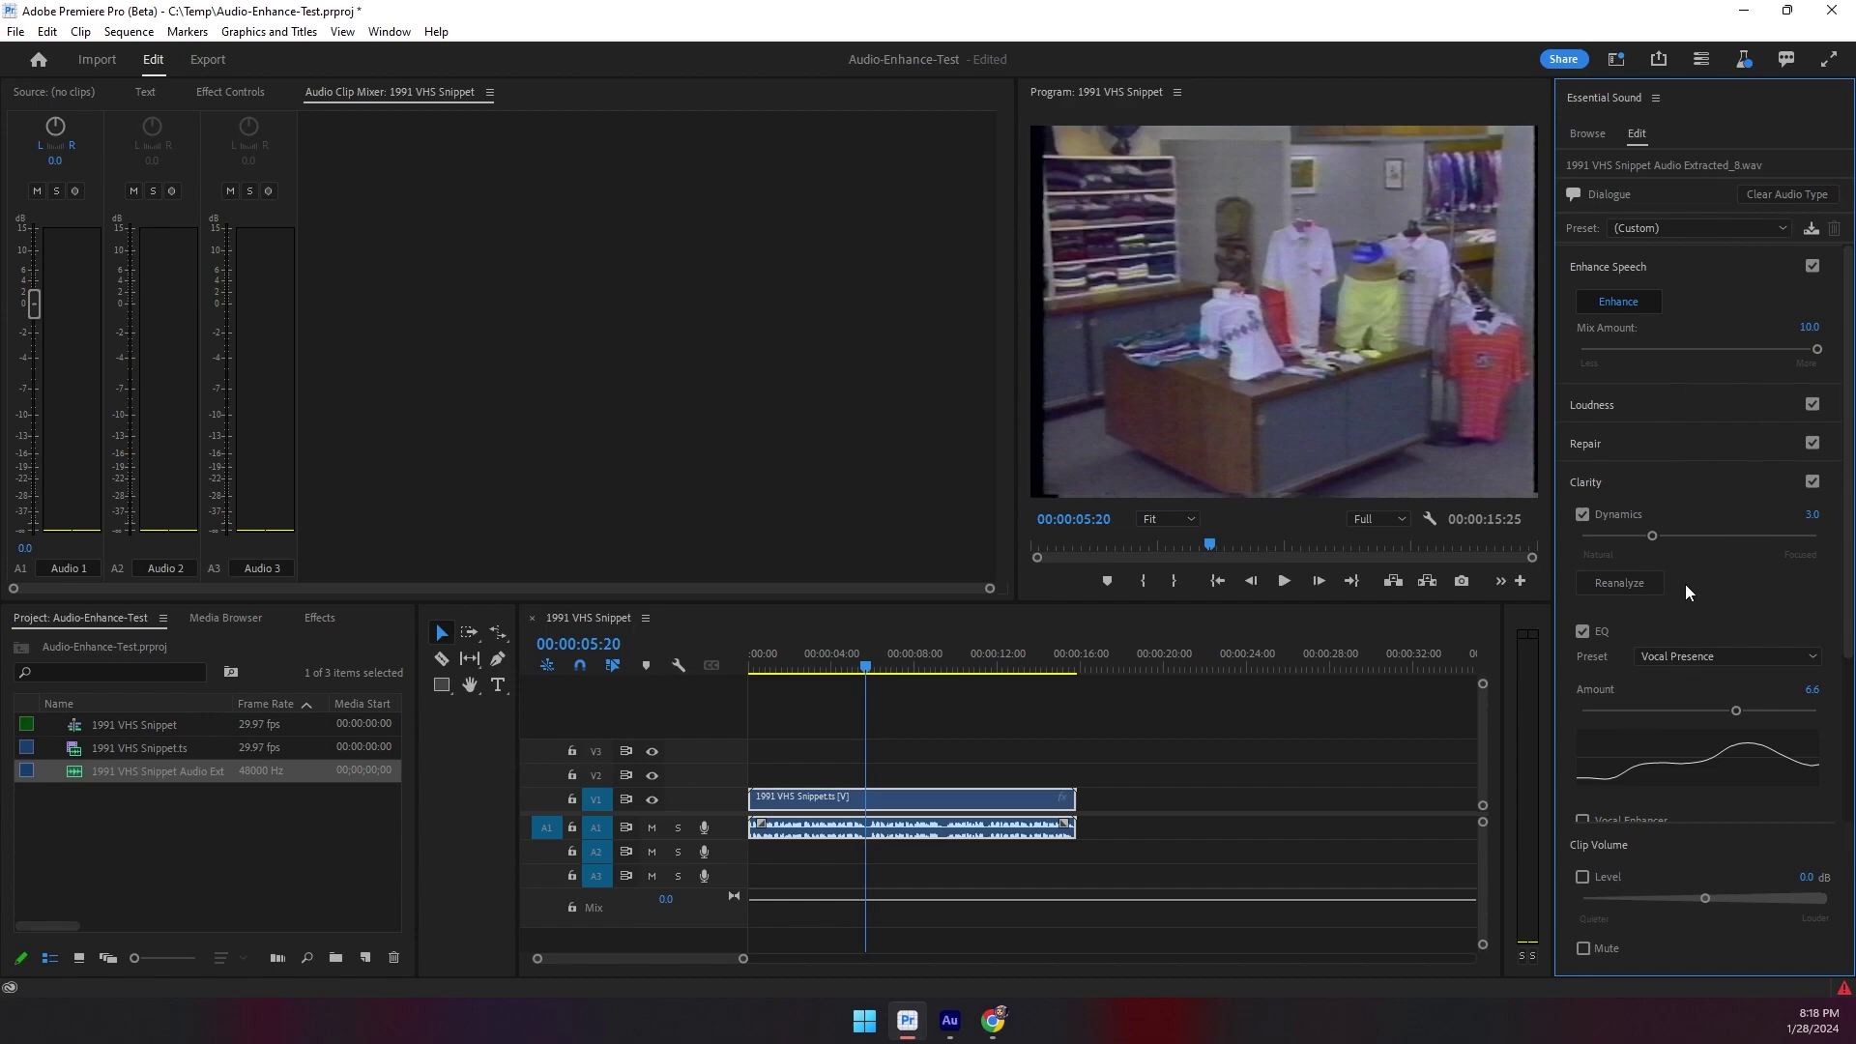
{"action": "left_click", "coordinate": [1679, 226]}
{"action": "left_click", "coordinate": [1639, 230]}
Enable Creative Reverb with the Warm Room preset
{"action": "scroll", "coordinate": [1704, 623], "scroll_direction": "down", "scroll_amount": 5}
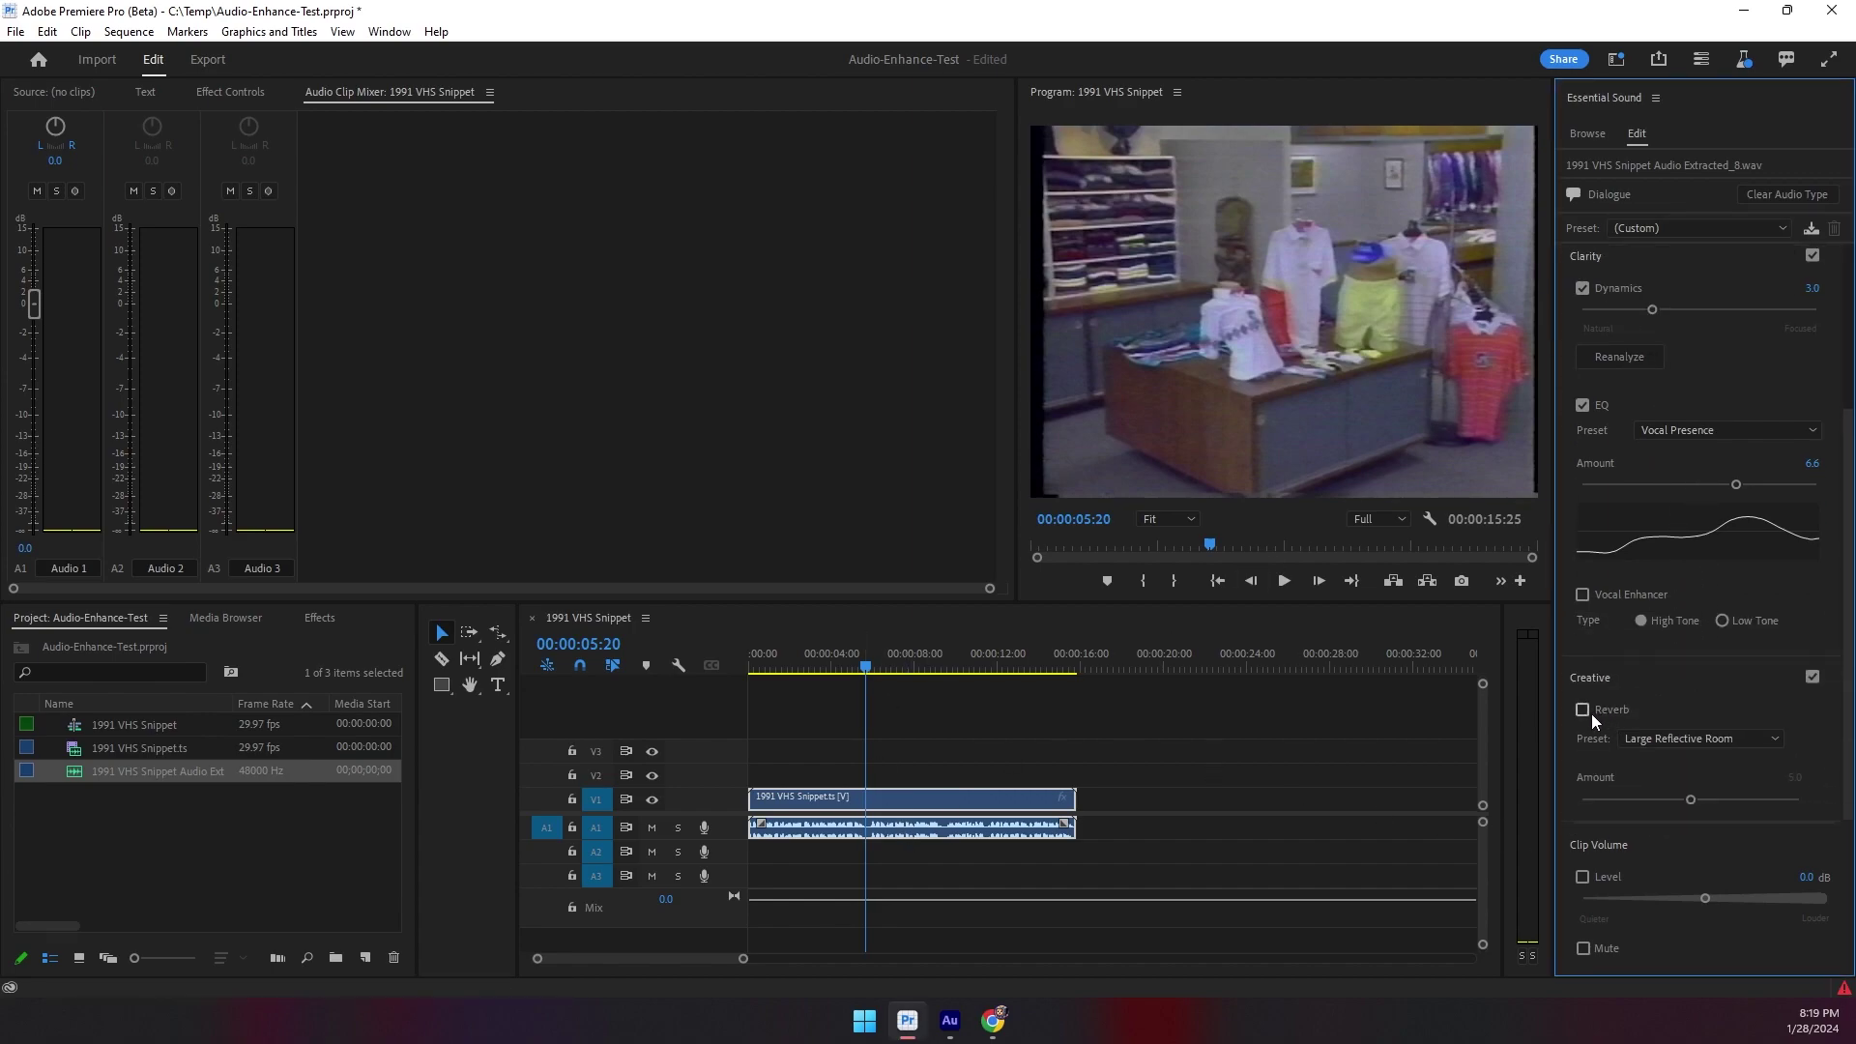
{"action": "left_click", "coordinate": [1591, 714]}
{"action": "left_click", "coordinate": [1661, 737]}
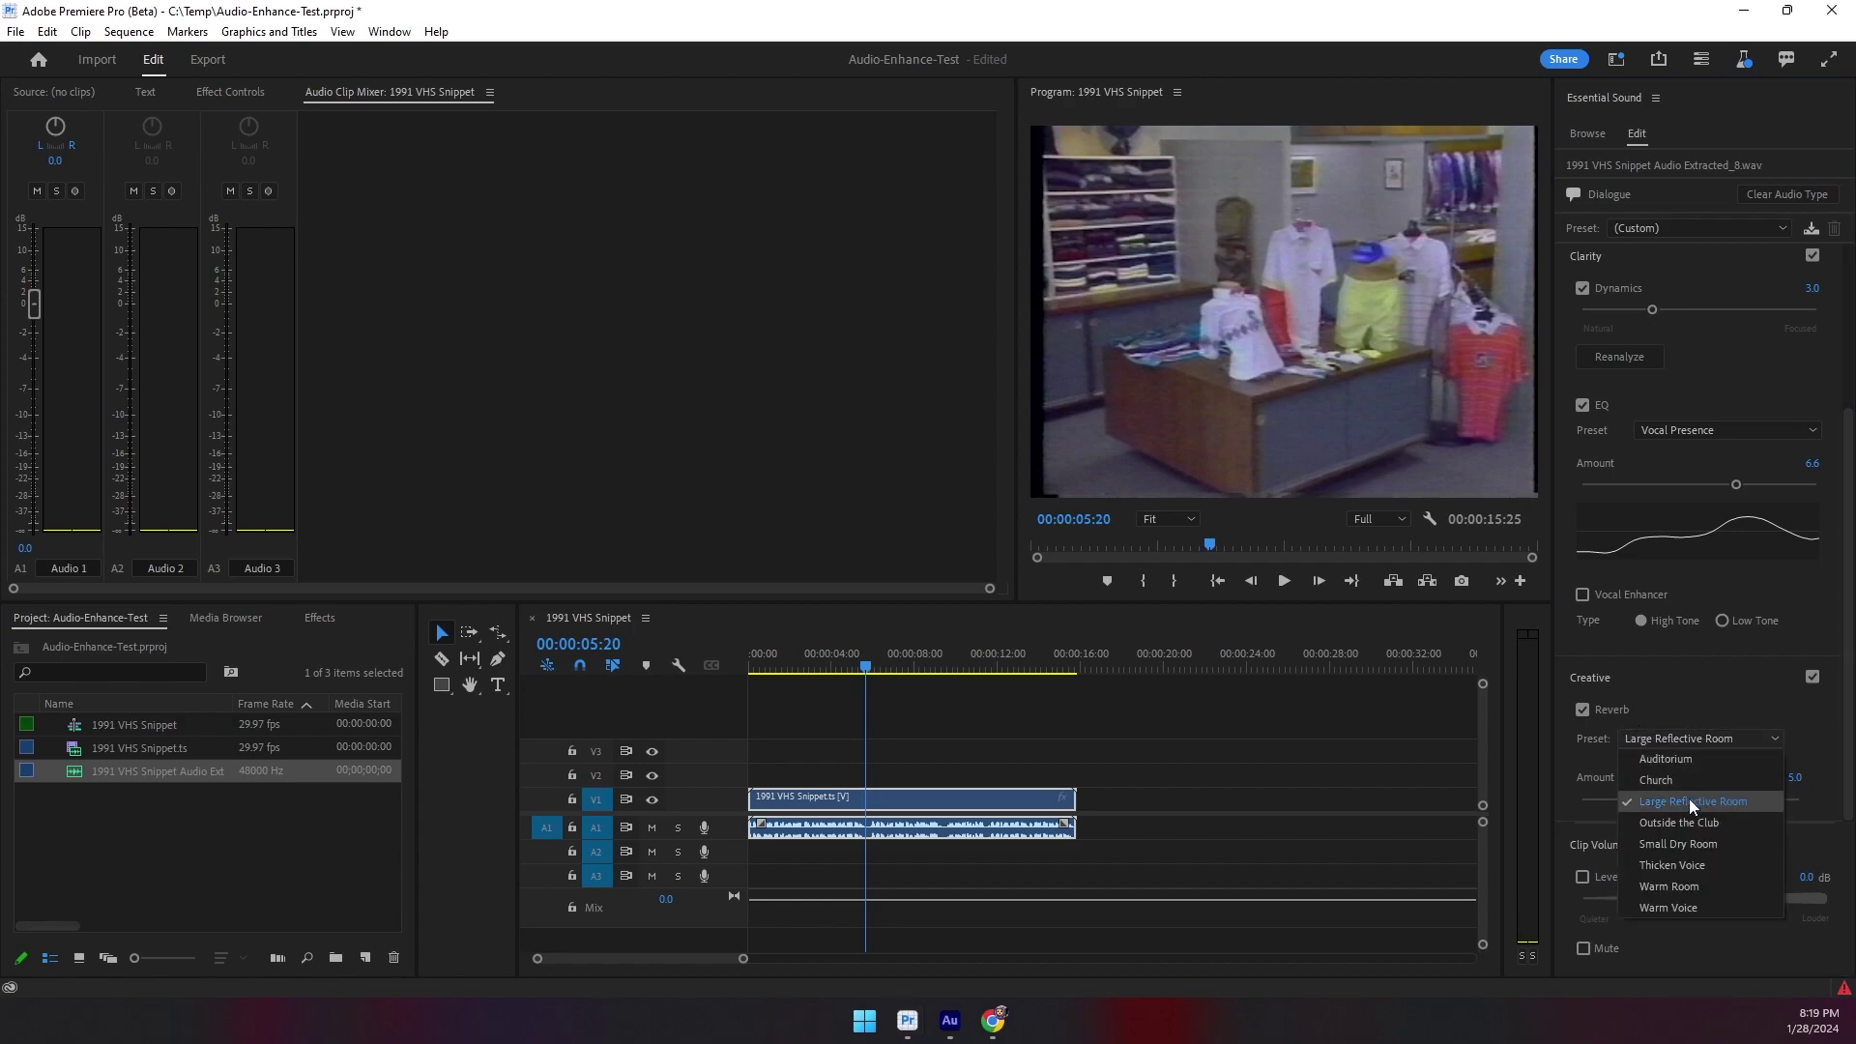
{"action": "left_click", "coordinate": [1692, 886]}
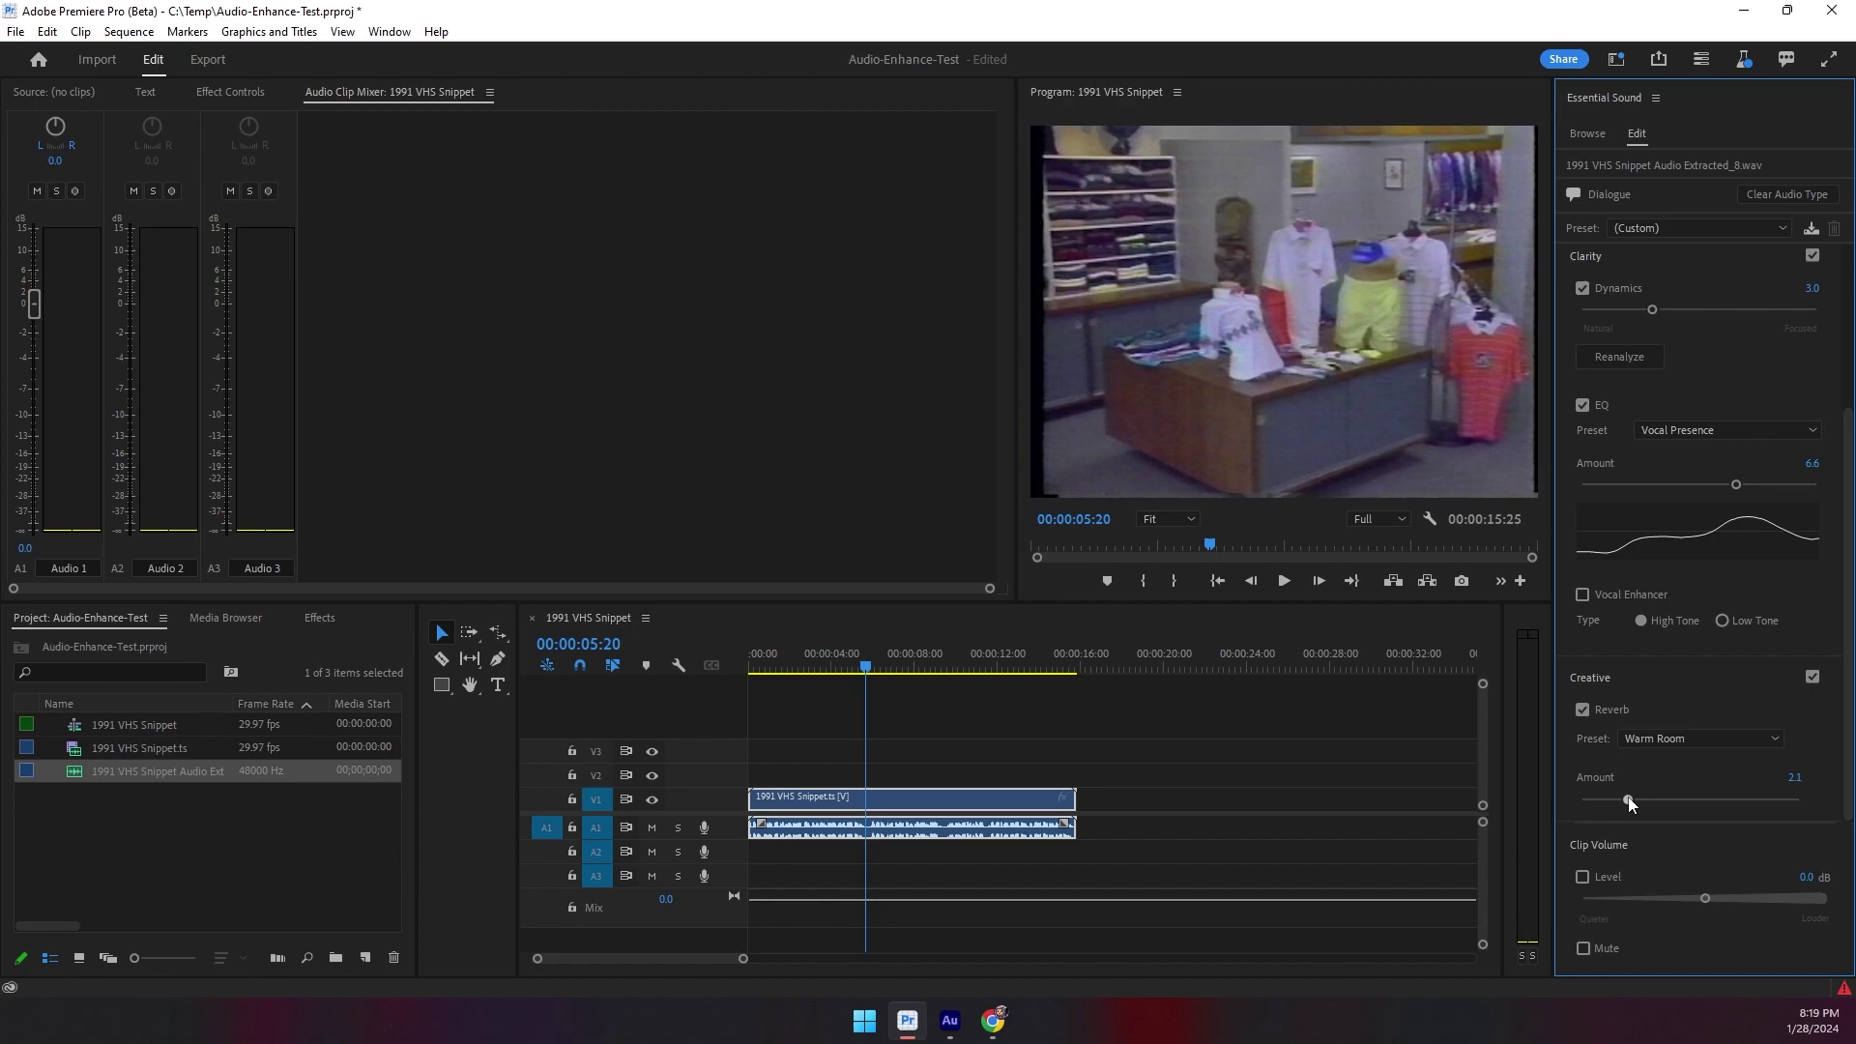
Preview the clip from about five seconds, switching the reverb off during playback
{"action": "left_click", "coordinate": [866, 666]}
{"action": "key", "text": "space"}
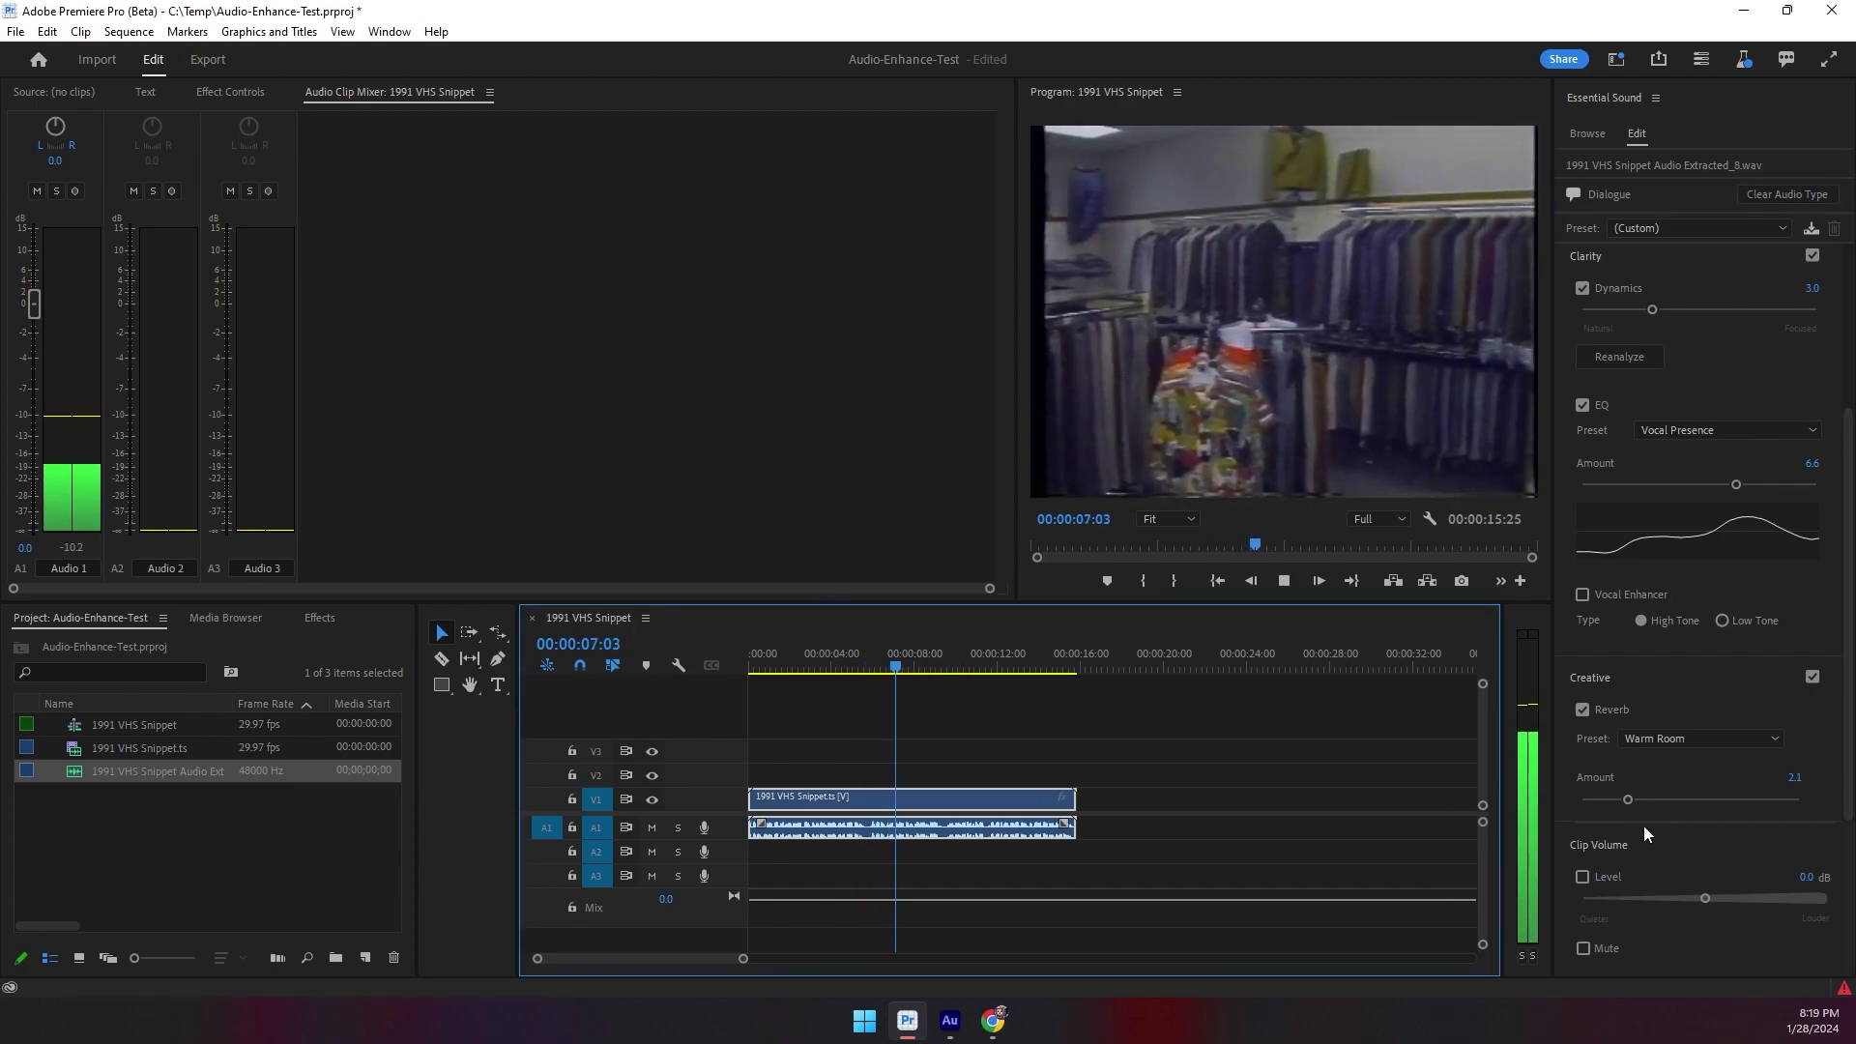
{"action": "left_click", "coordinate": [1582, 709]}
{"action": "key", "text": "space"}
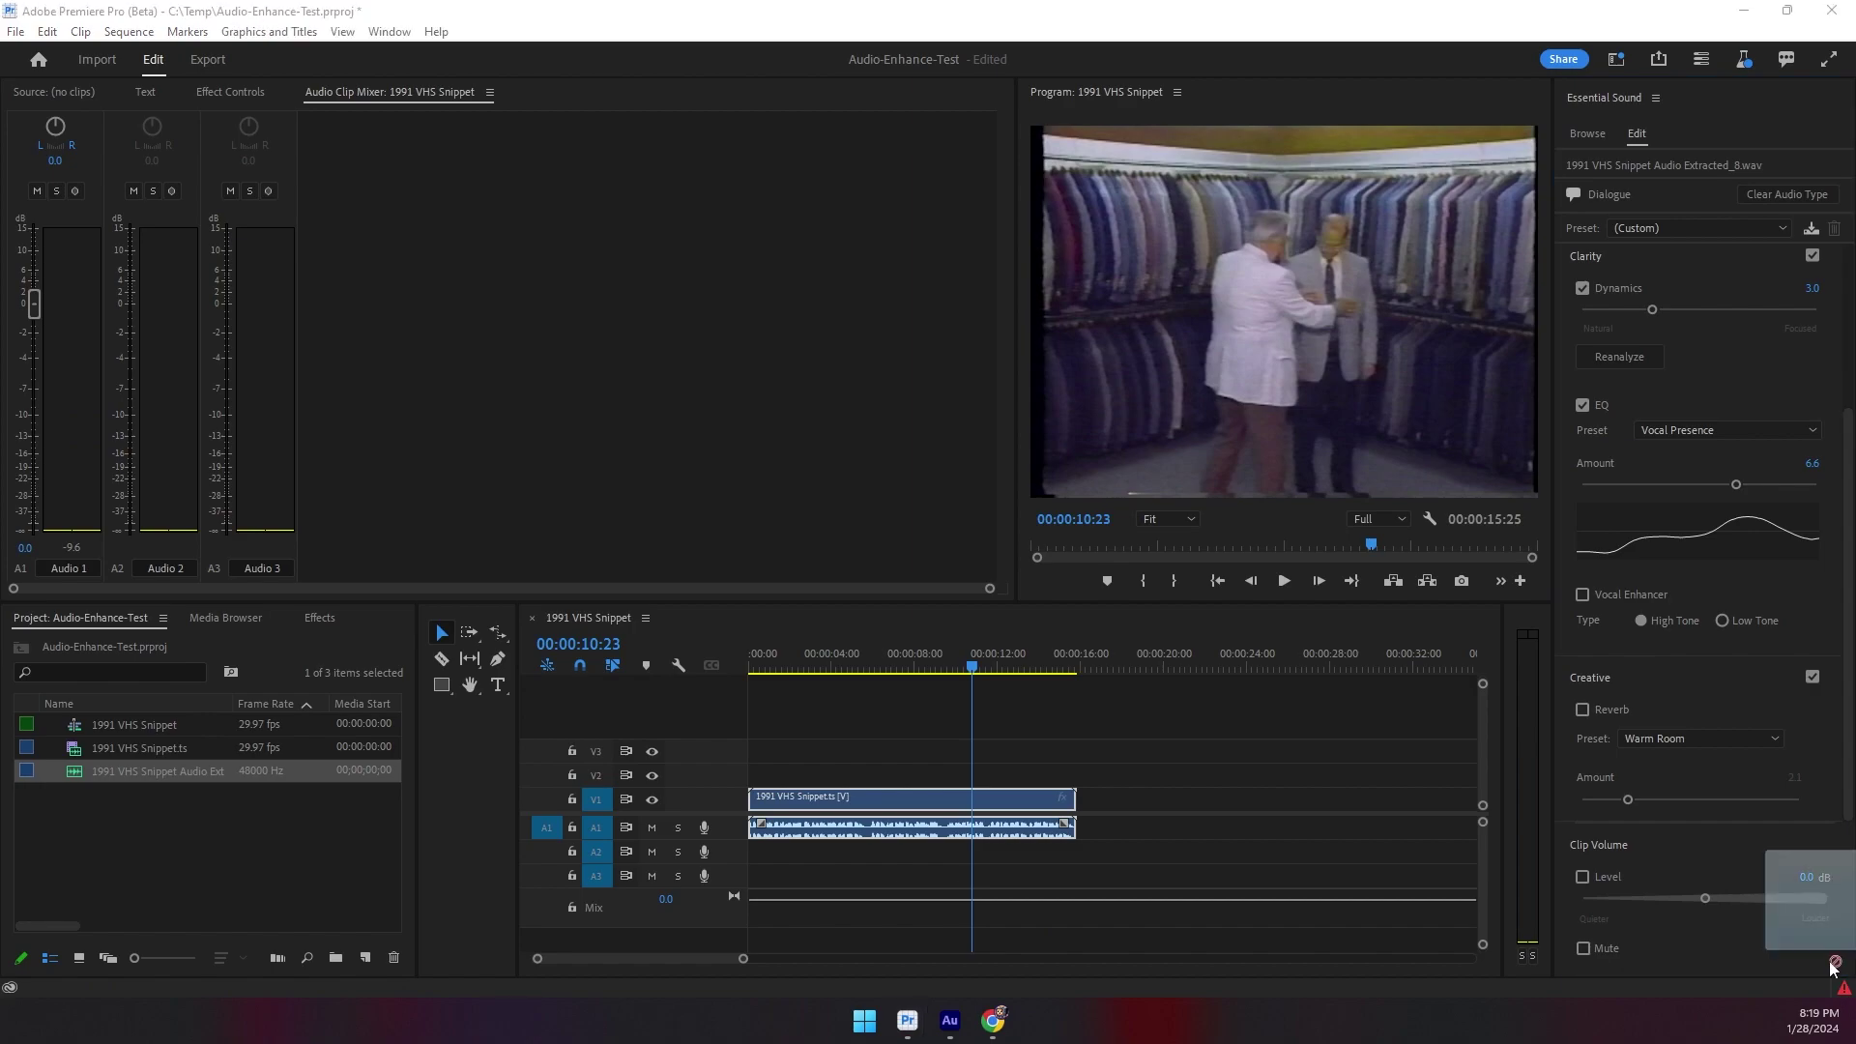
Place the Stars and galaxy music on A2, cut it at 16 s, and delete the rest
{"action": "left_click_drag", "start_coordinate": [754, 967], "coordinate": [795, 852]}
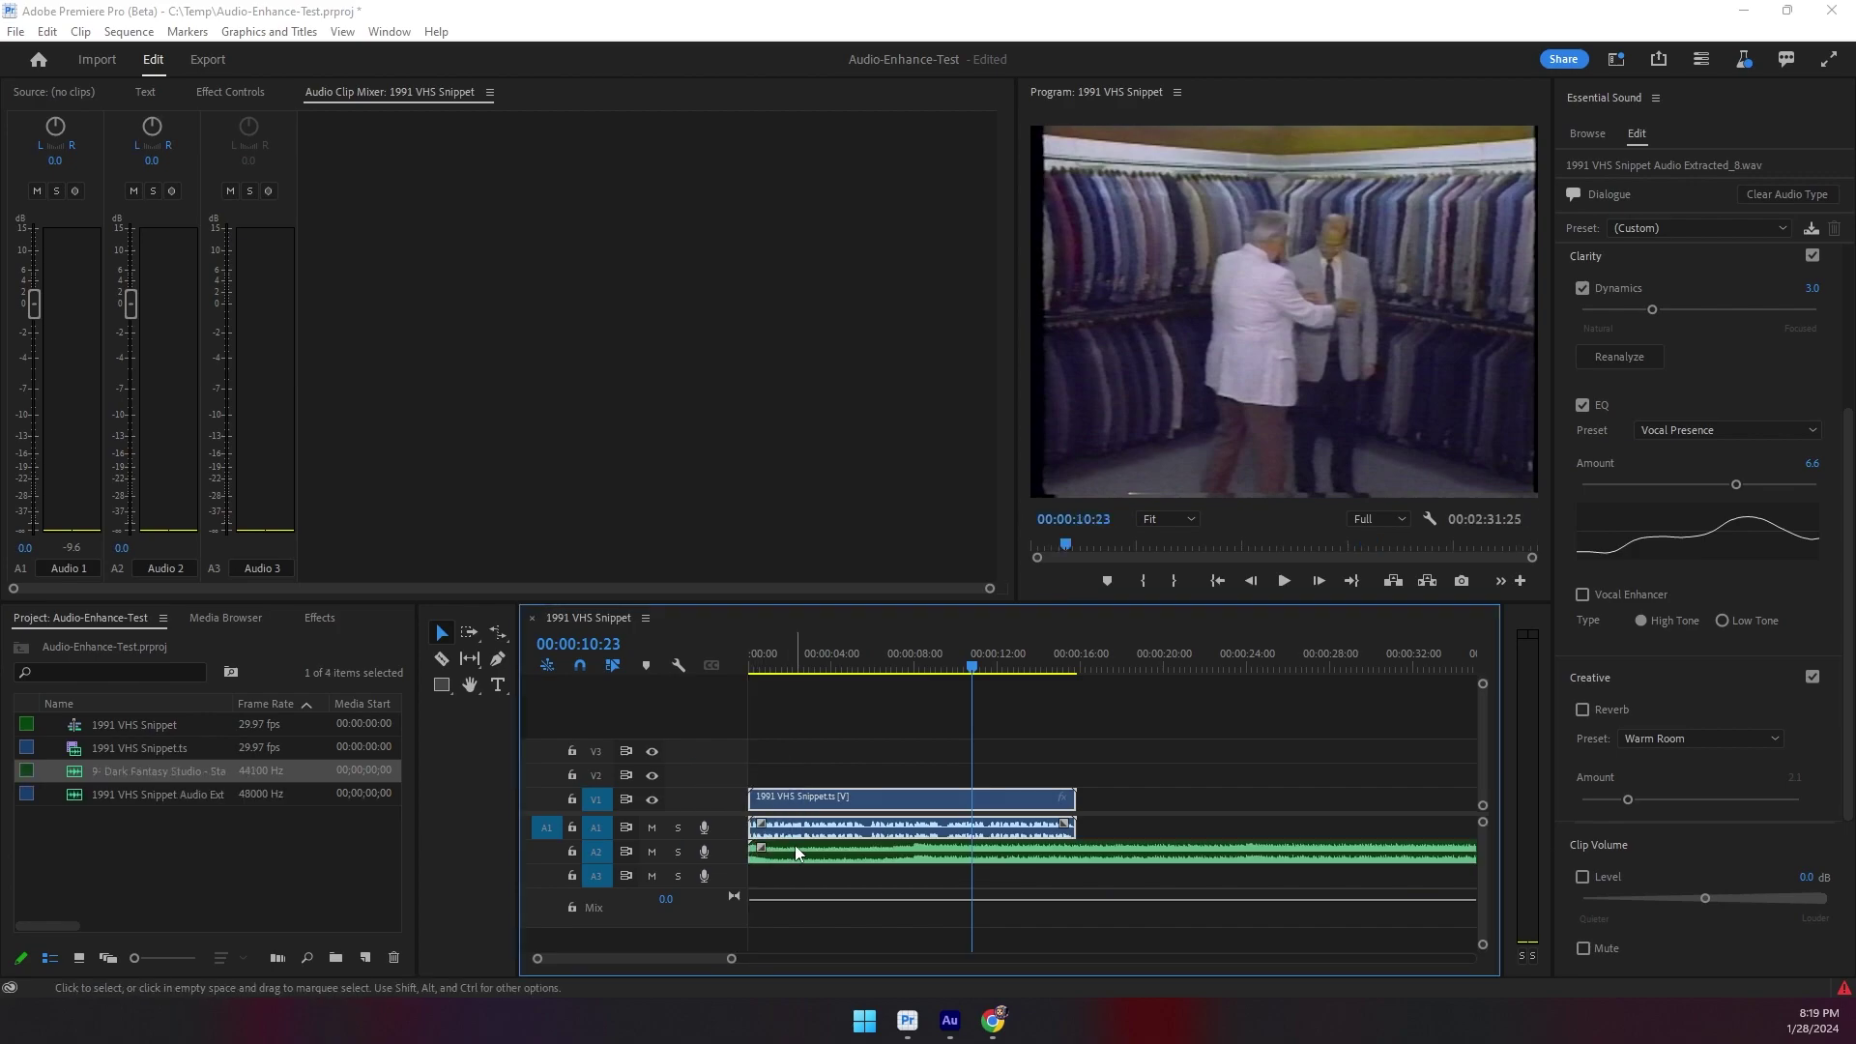
{"action": "left_click", "coordinate": [1077, 851]}
{"action": "key", "text": "c"}
{"action": "left_click", "coordinate": [1081, 857]}
{"action": "key", "text": "v"}
{"action": "left_click", "coordinate": [1086, 857]}
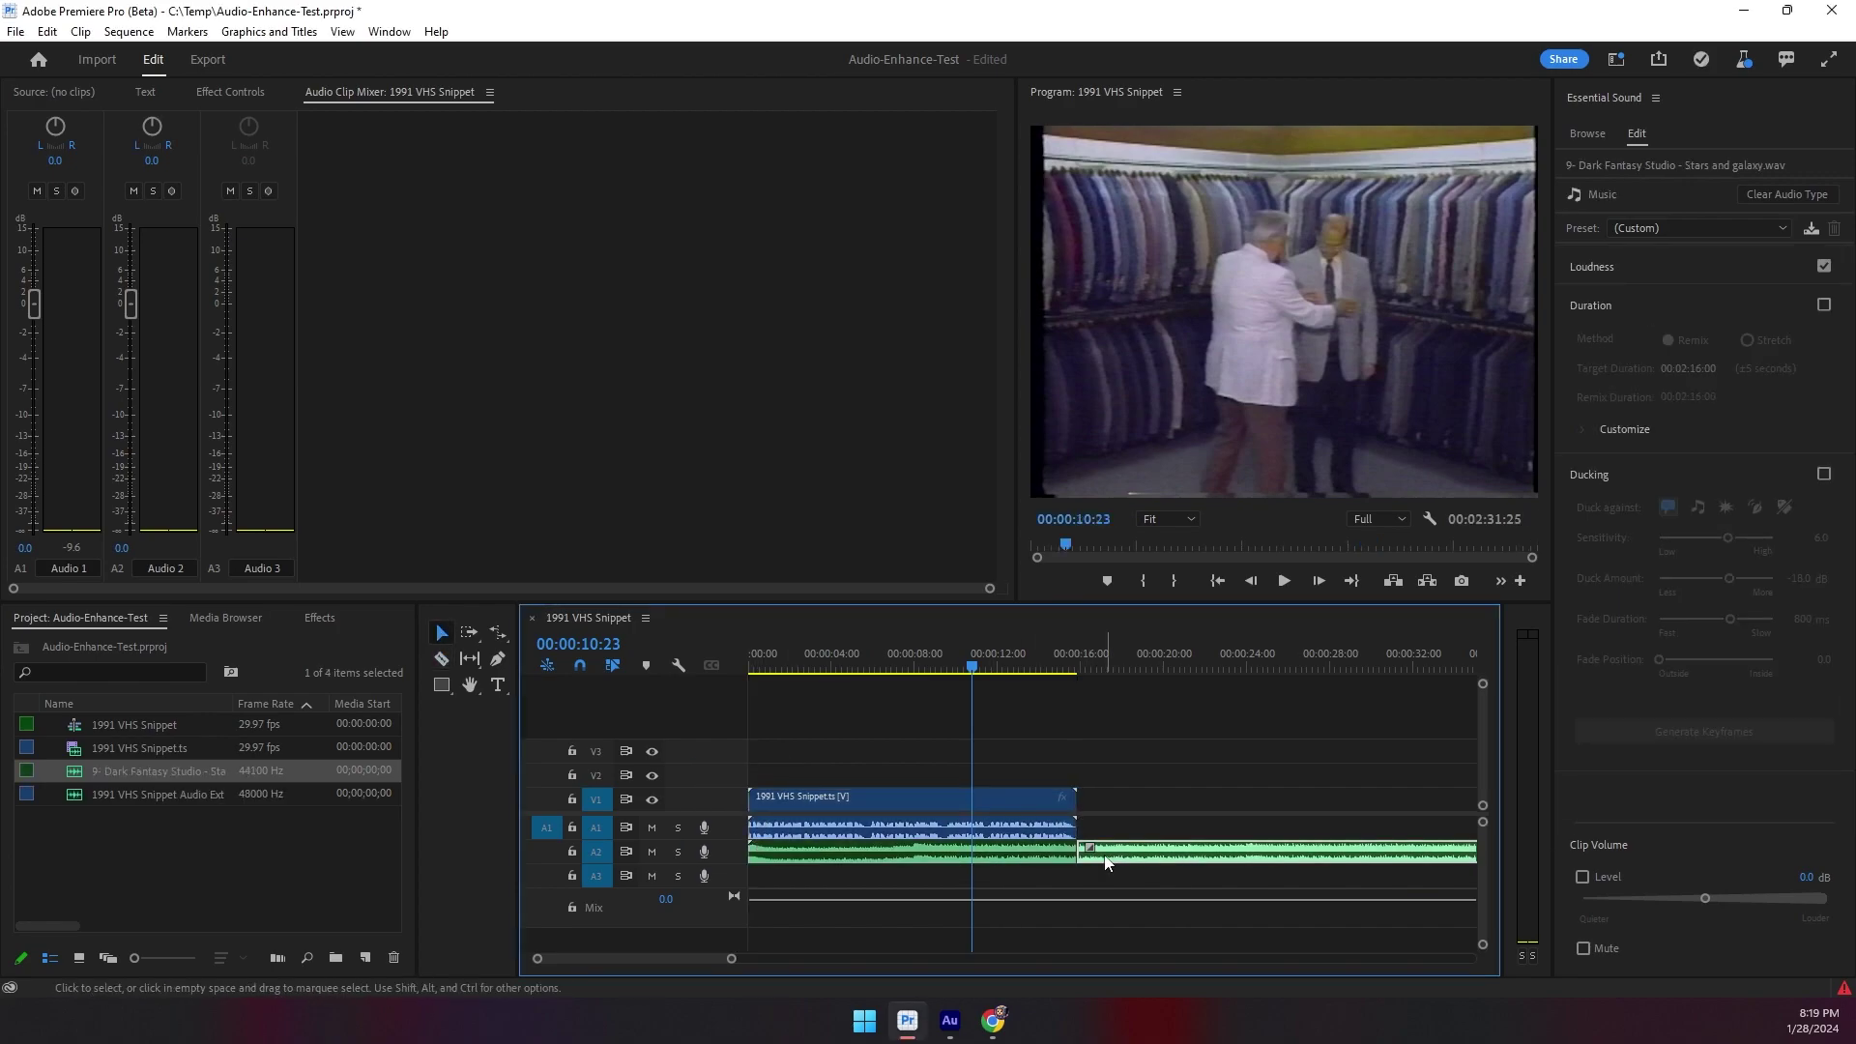
{"action": "key", "text": "Delete"}
Fade the music clip in and out, then play the sequence from the start
{"action": "left_click_drag", "start_coordinate": [1071, 855], "coordinate": [1001, 854]}
{"action": "left_click_drag", "start_coordinate": [759, 853], "coordinate": [833, 852]}
{"action": "left_click", "coordinate": [778, 669]}
{"action": "left_click", "coordinate": [757, 669]}
{"action": "key", "text": "space"}
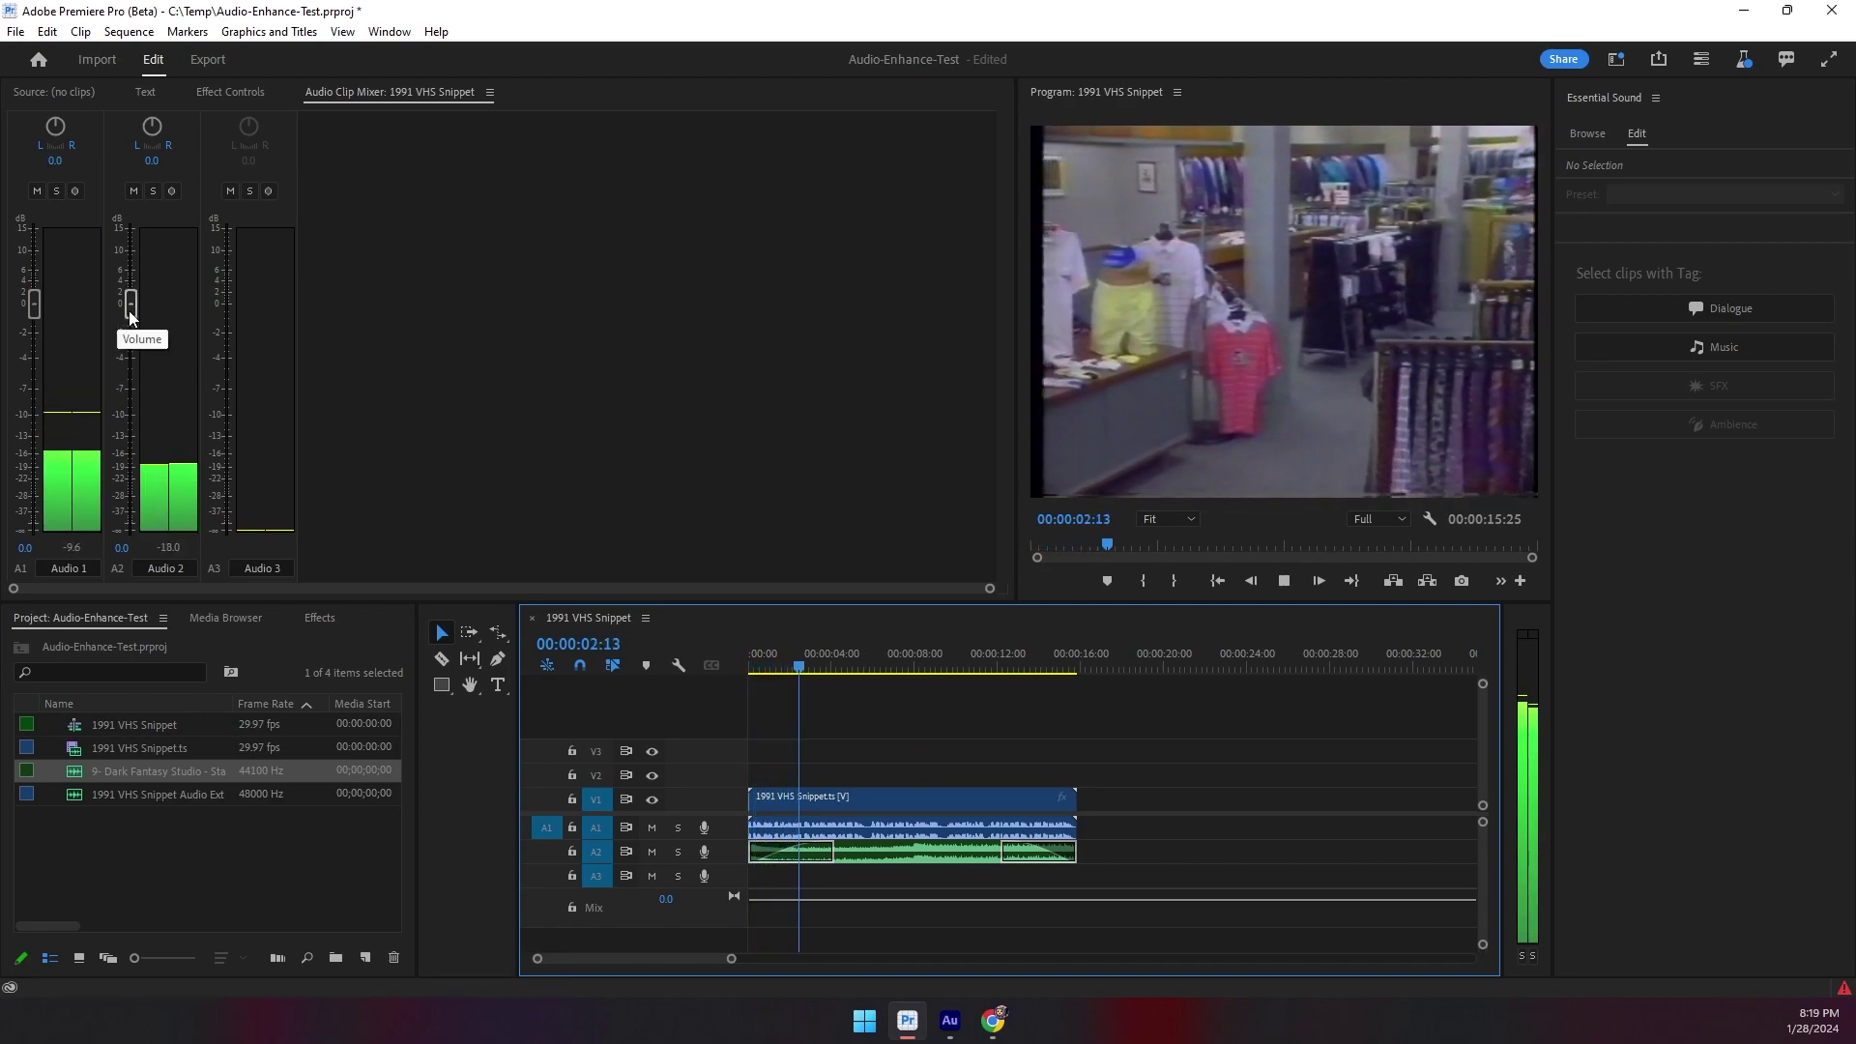
Mix the music under the voice: A2 fader at -11.7 dB, A1 at 4.7 dB
{"action": "left_click_drag", "start_coordinate": [129, 311], "coordinate": [130, 456]}
{"action": "left_click_drag", "start_coordinate": [34, 305], "coordinate": [34, 241]}
{"action": "left_click_drag", "start_coordinate": [126, 462], "coordinate": [130, 417]}
{"action": "left_click_drag", "start_coordinate": [33, 267], "coordinate": [34, 277]}
{"action": "left_click_drag", "start_coordinate": [131, 411], "coordinate": [133, 428]}
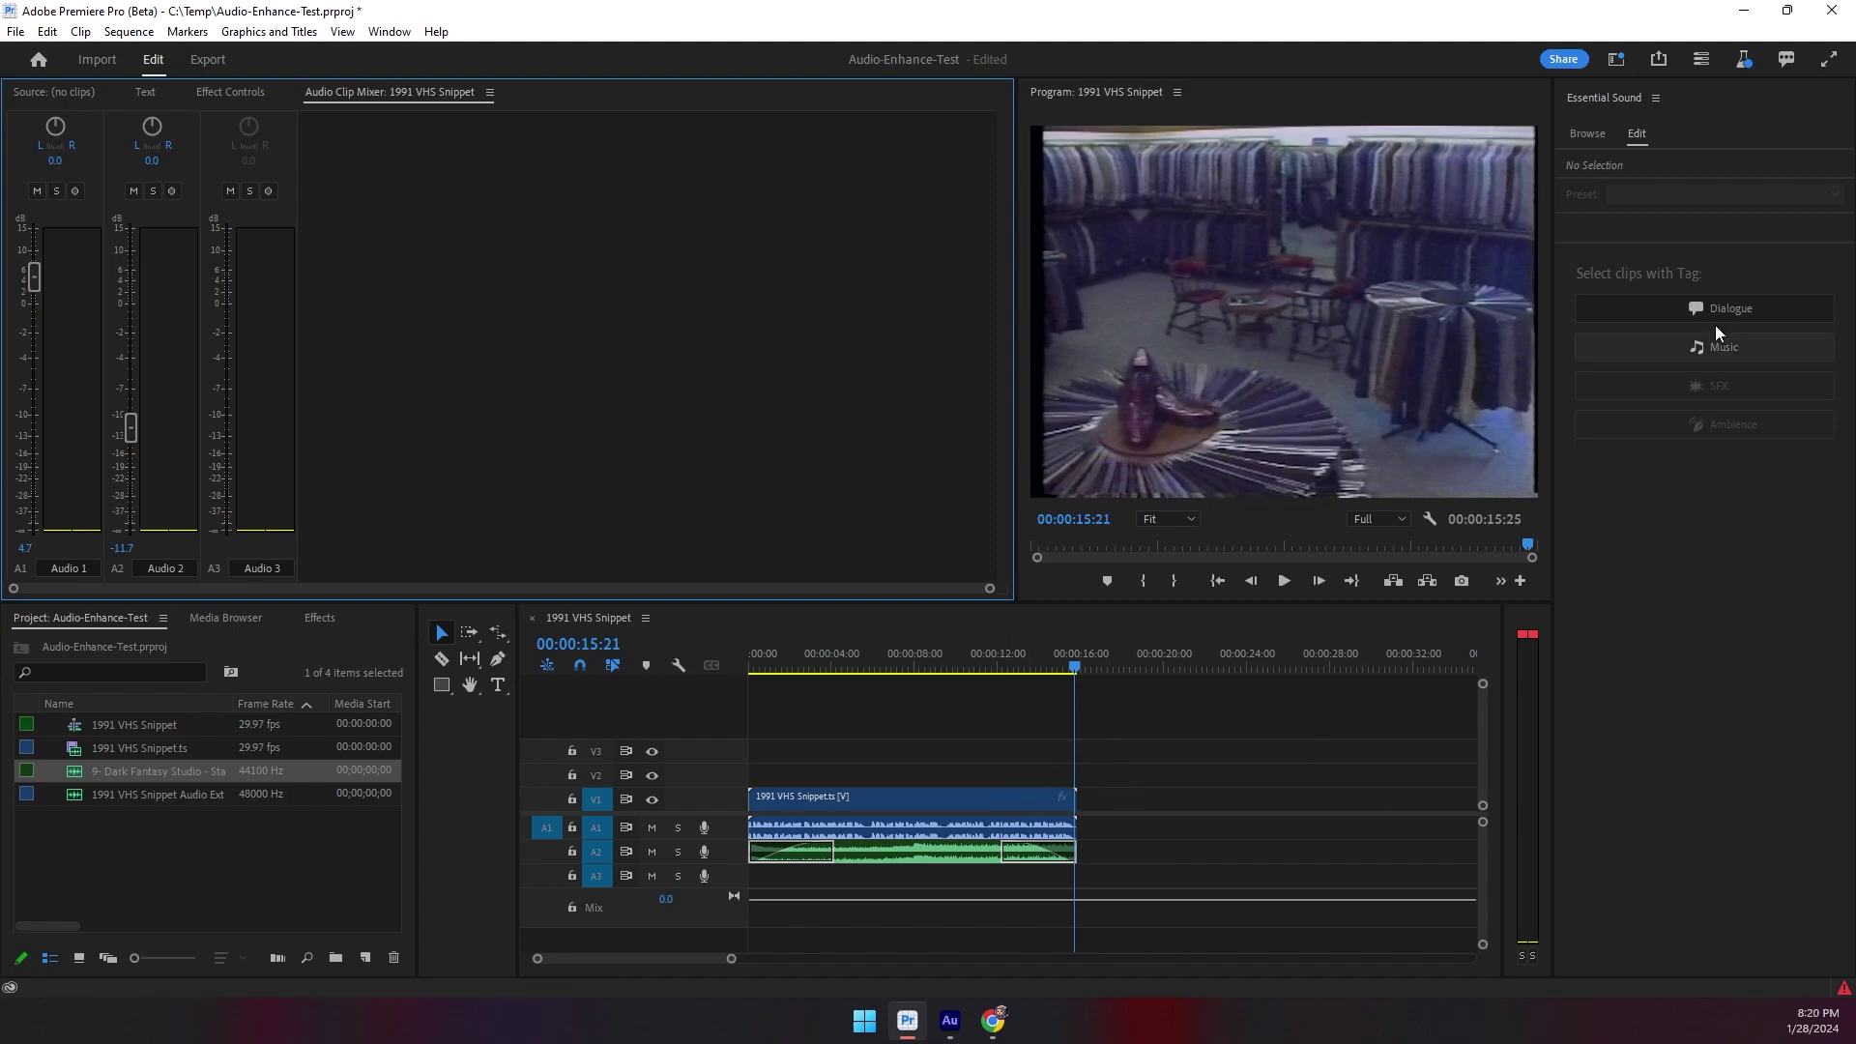
{"action": "left_click", "coordinate": [926, 667]}
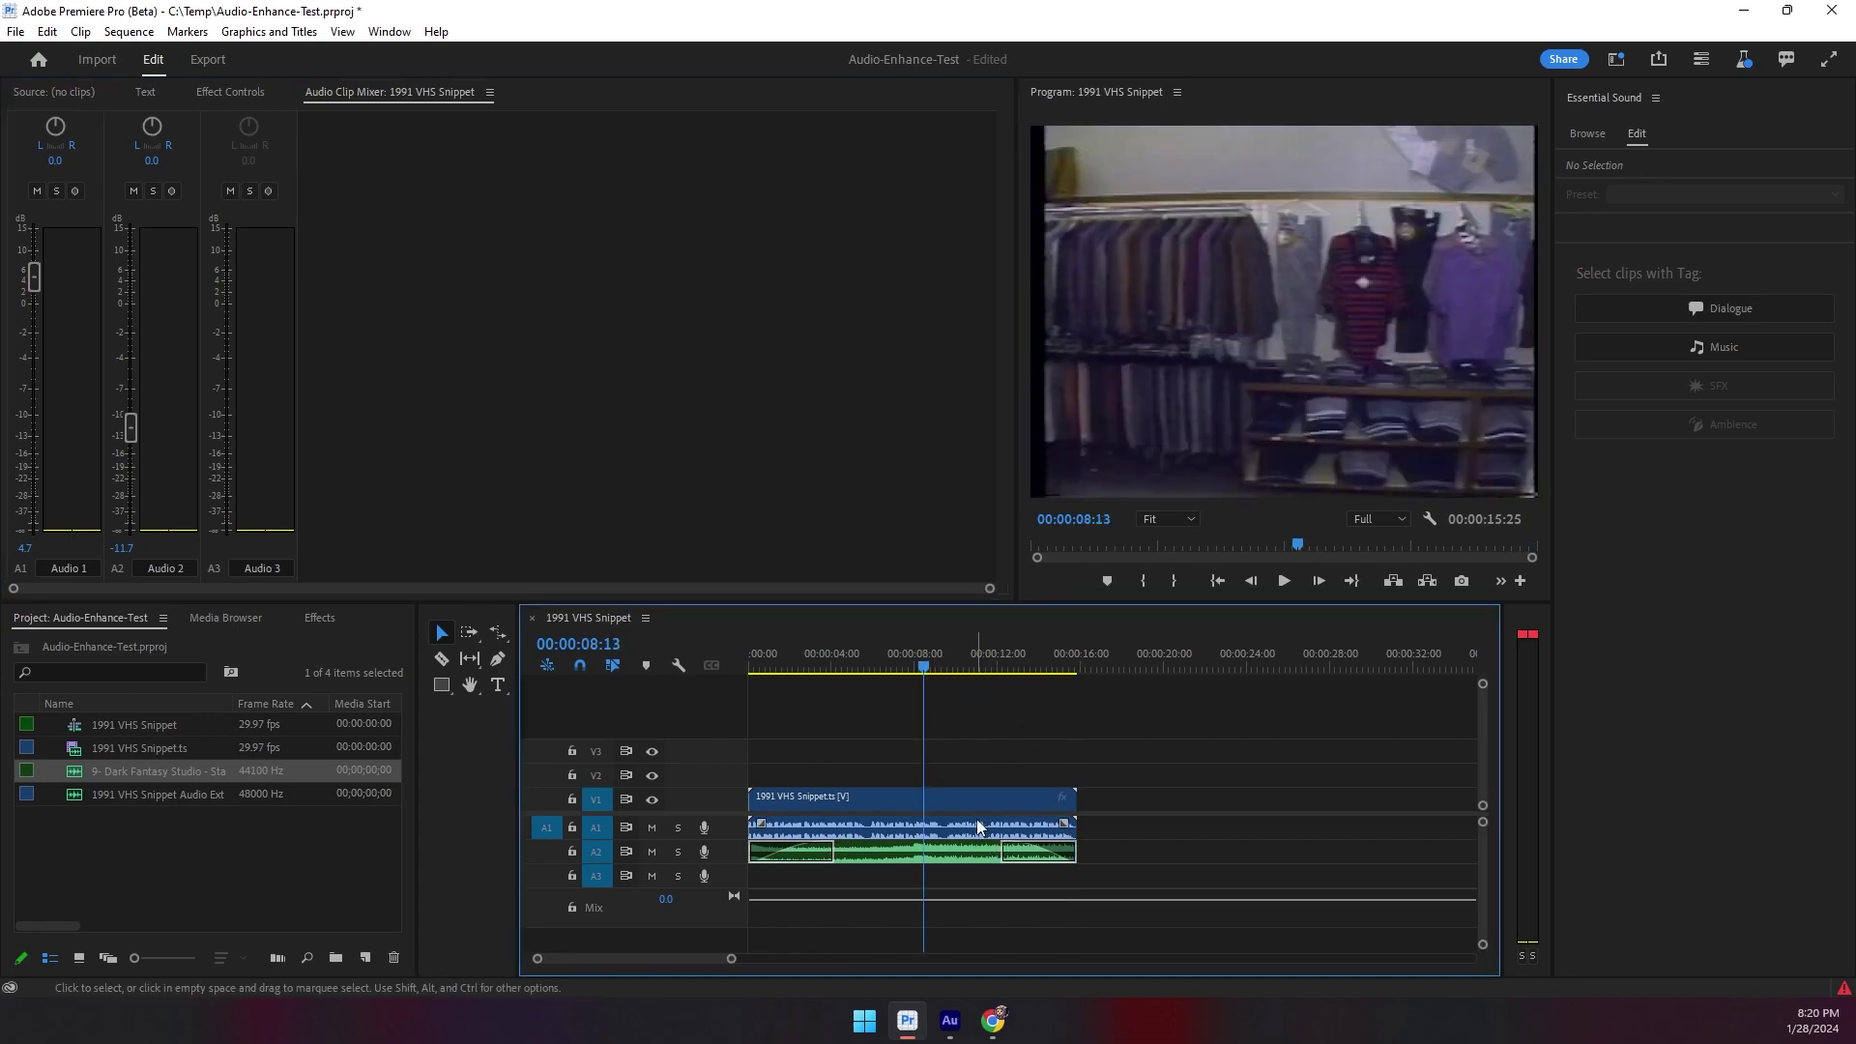